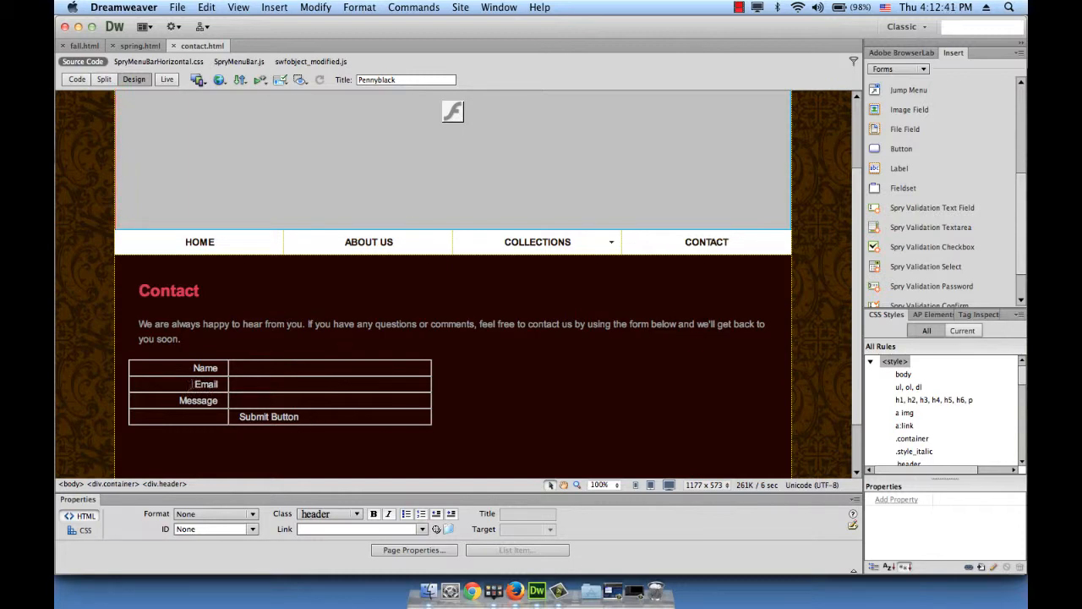
Select the Email, Message and Submit Button rows of the contact table
left_click(194, 384)
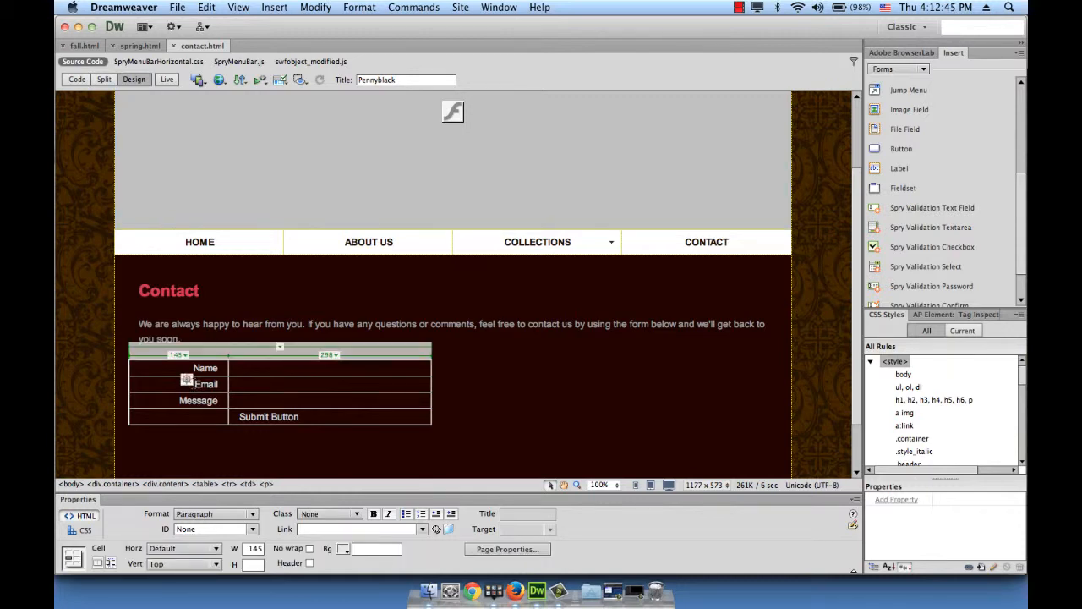
left_click_drag(186, 379, 288, 416)
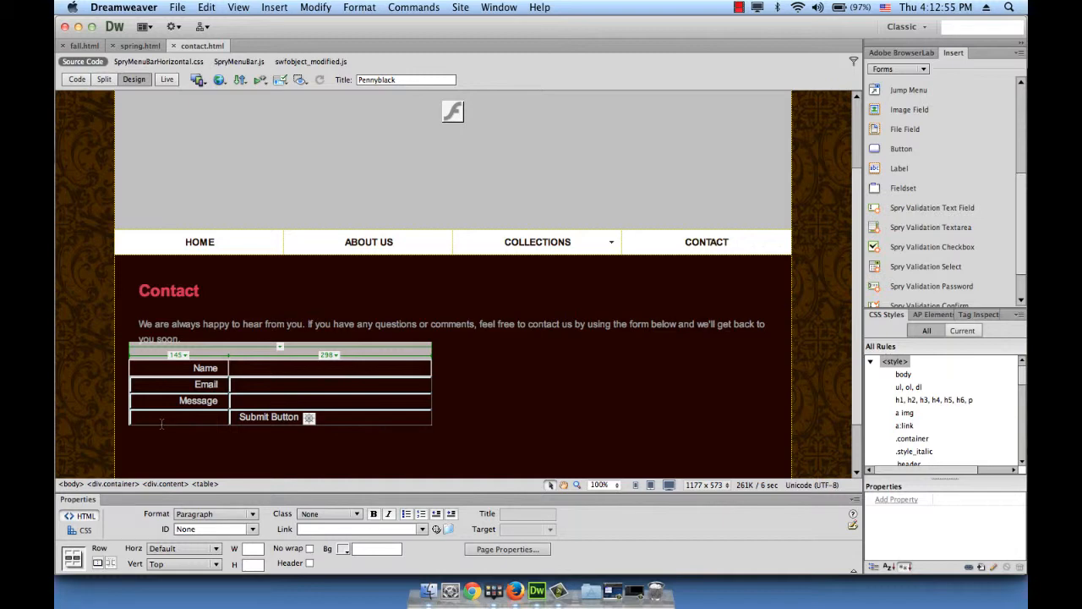
Delete the Email, Message and Submit Button rows and add empty lines to heighten the Name row
key("Delete")
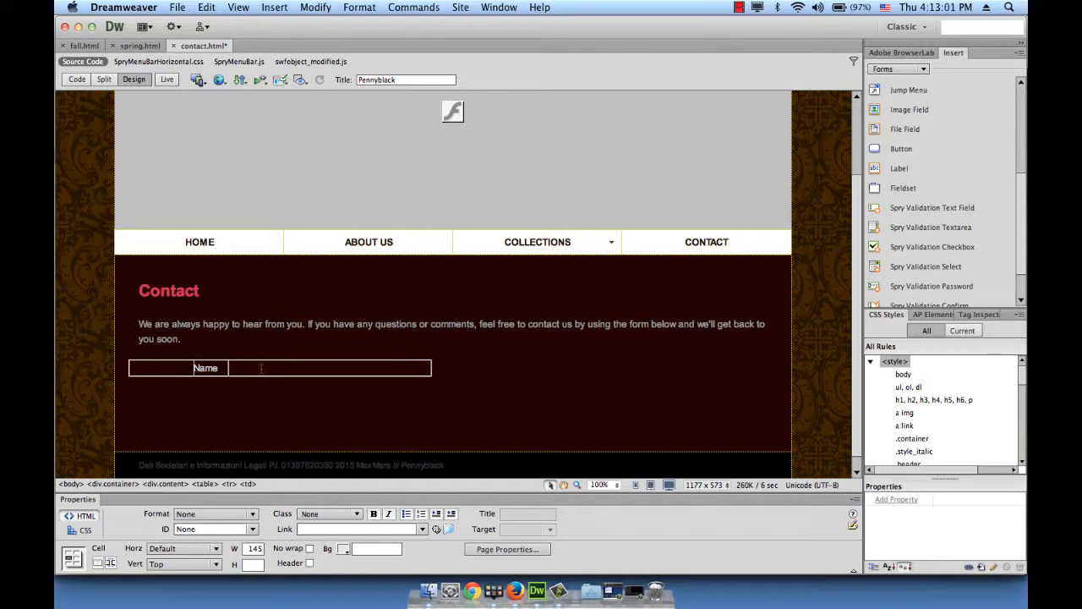
left_click(271, 368)
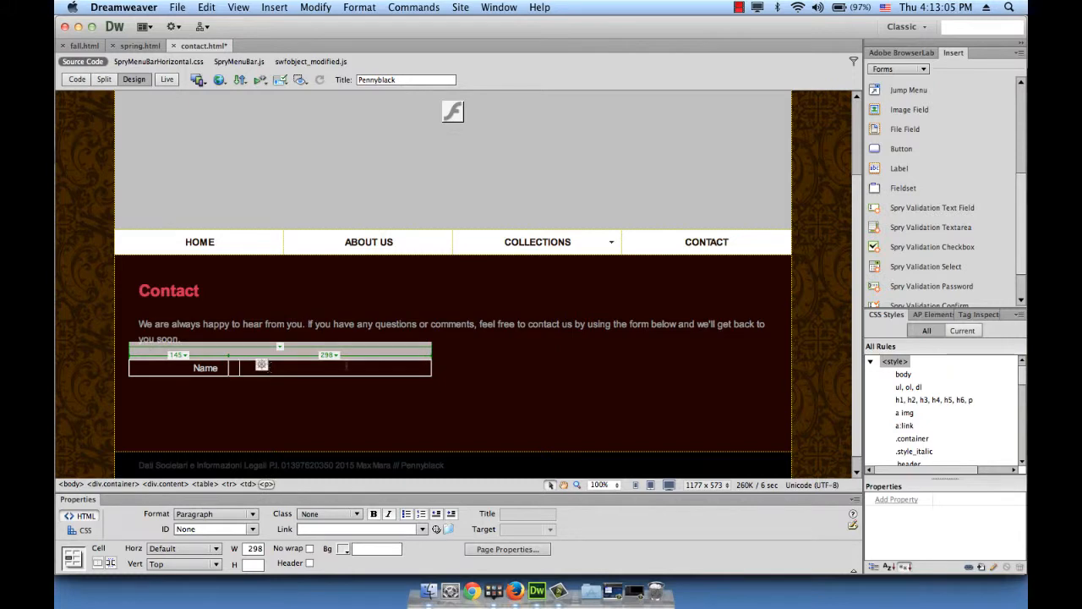
key("Return")
key("Return")
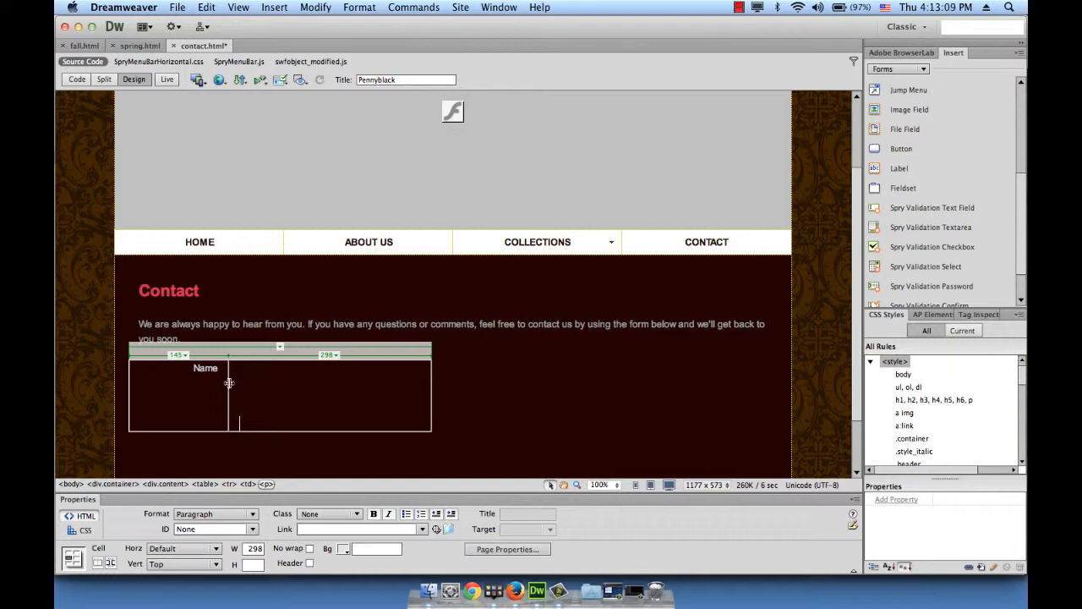
Widen the Name label column and stretch the table so the field column measures 514 pixels
left_click_drag(228, 383, 271, 381)
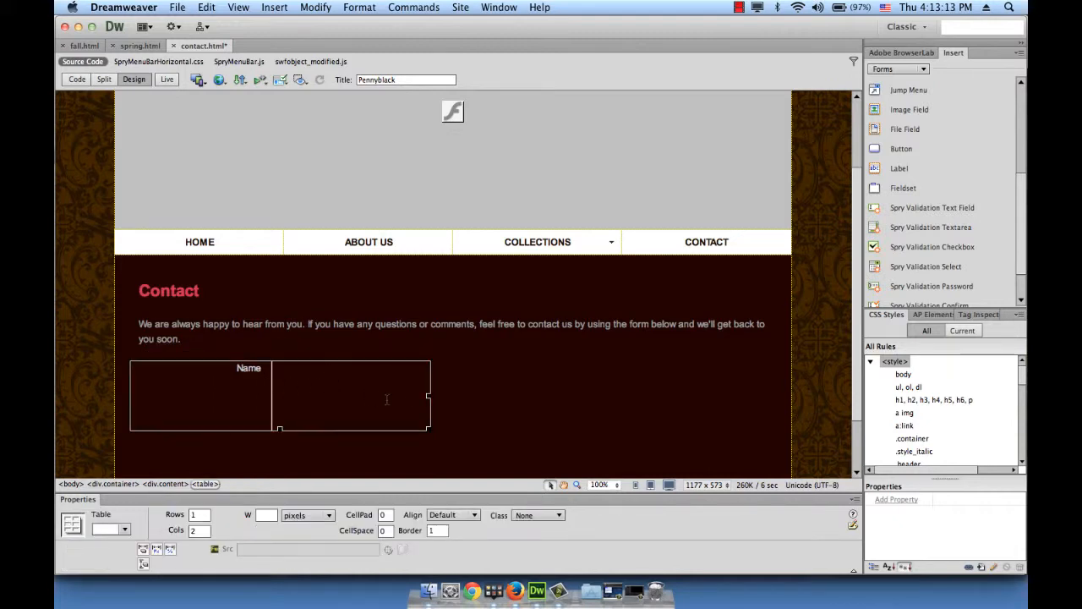
left_click(429, 406)
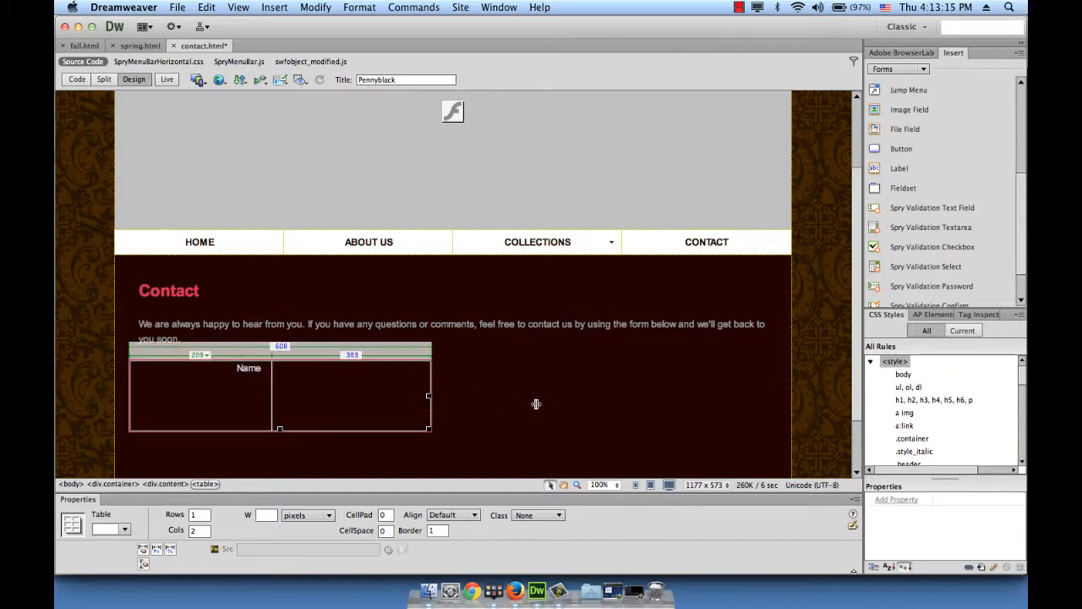
left_click_drag(548, 404, 621, 400)
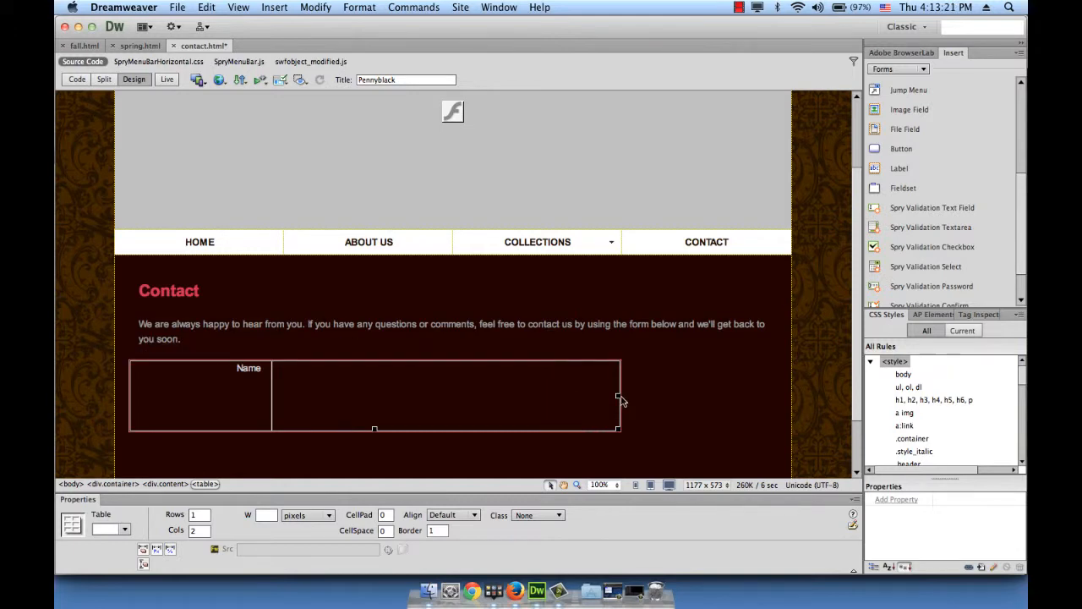
left_click(314, 369)
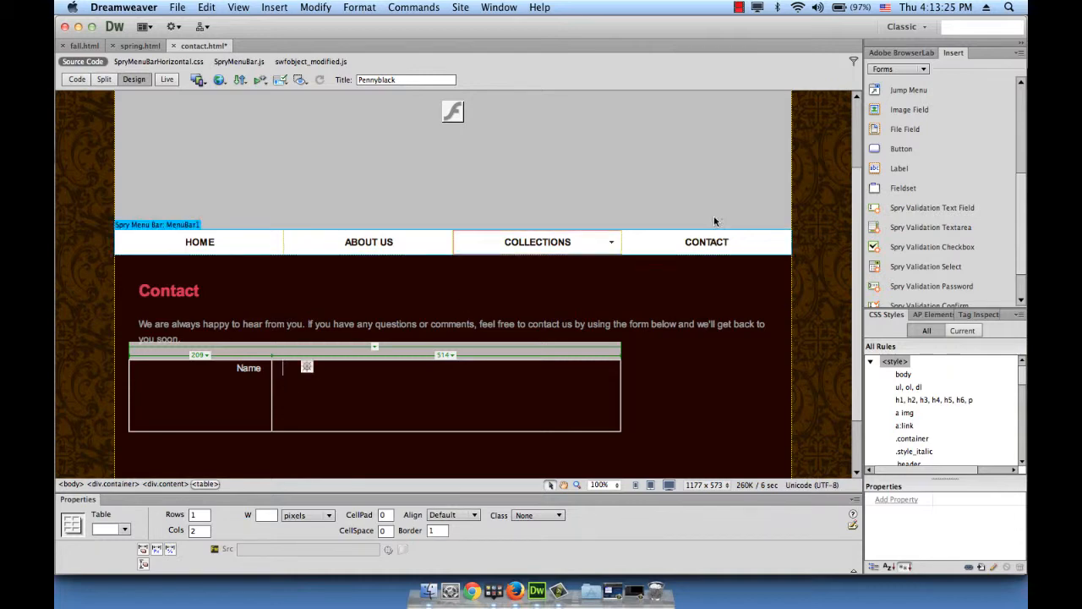
Switch the Insert panel to Forms and drop a form into the Name row's right-hand cell
left_click(904, 68)
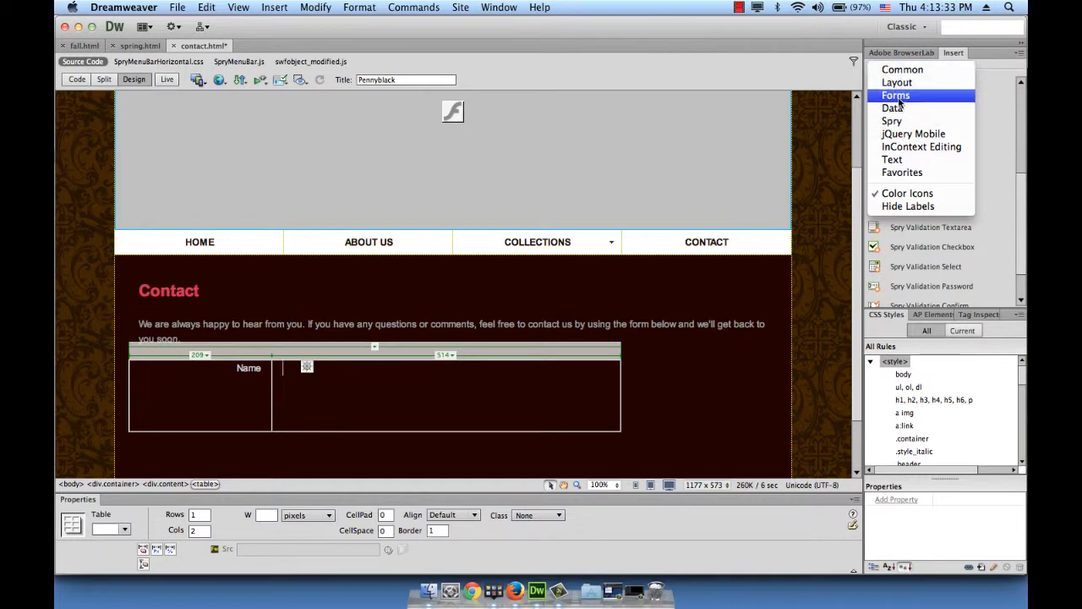
left_click(898, 95)
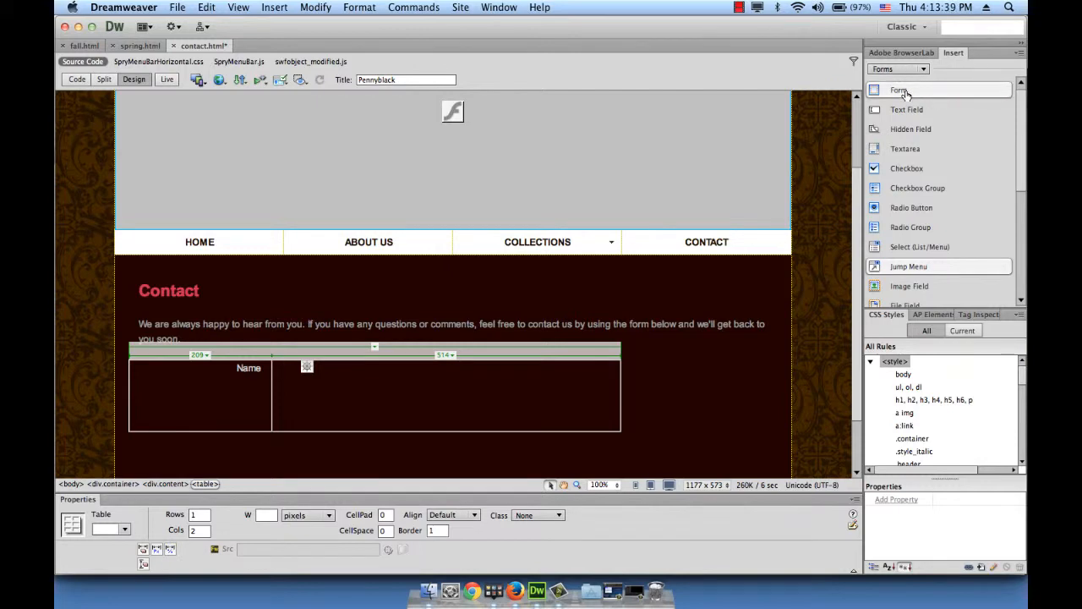
left_click_drag(906, 93, 531, 405)
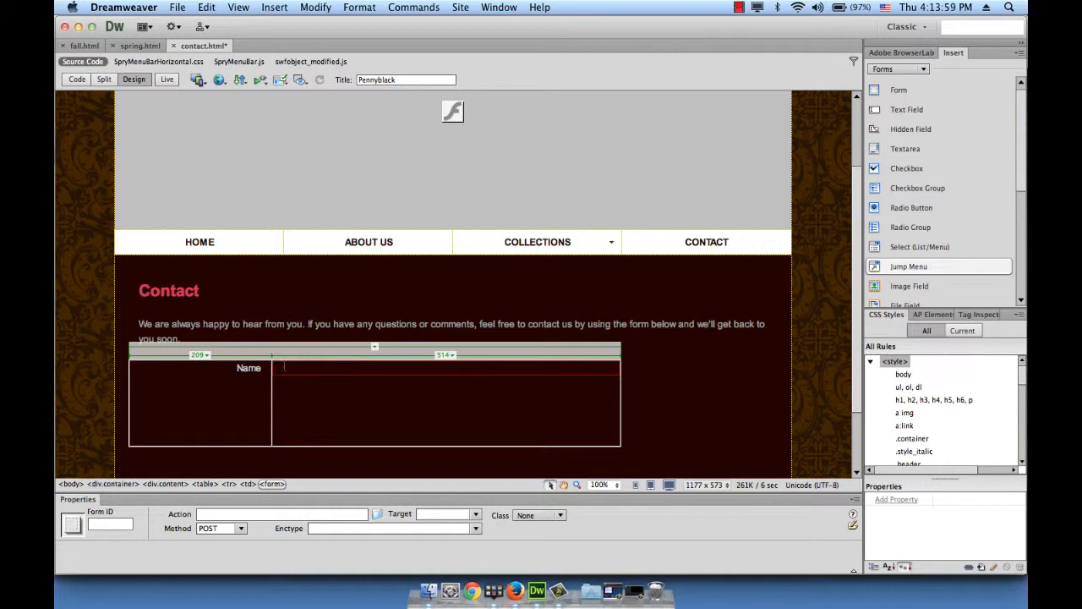
Add empty lines inside the form and give it the ID formMail
key("Return")
key("Return")
key("Return")
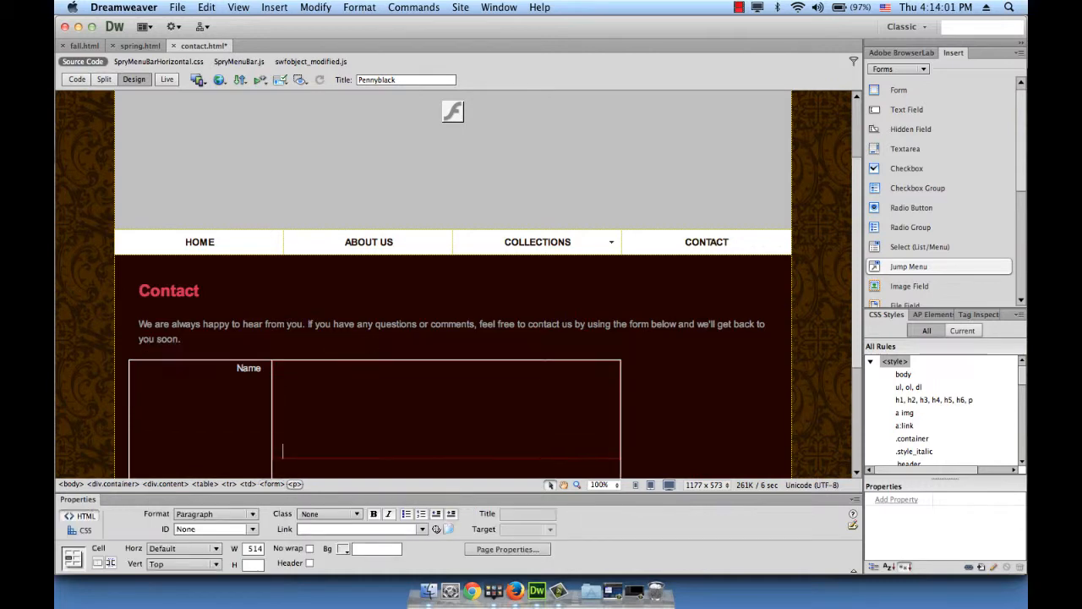
scroll(397, 332, "down", 3)
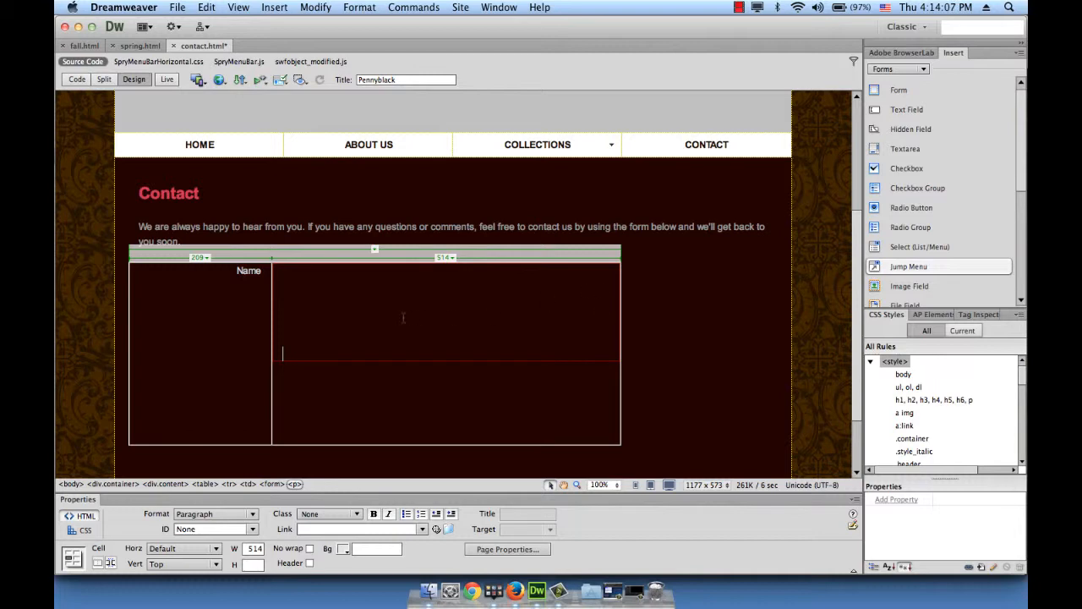
left_click(366, 363)
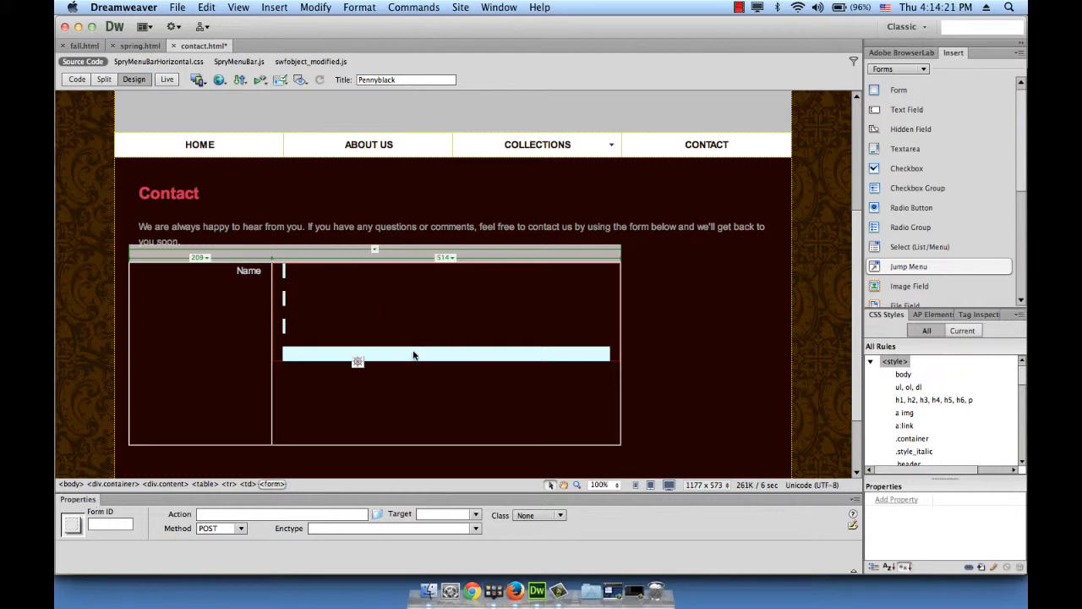
left_click(114, 530)
type("formMail")
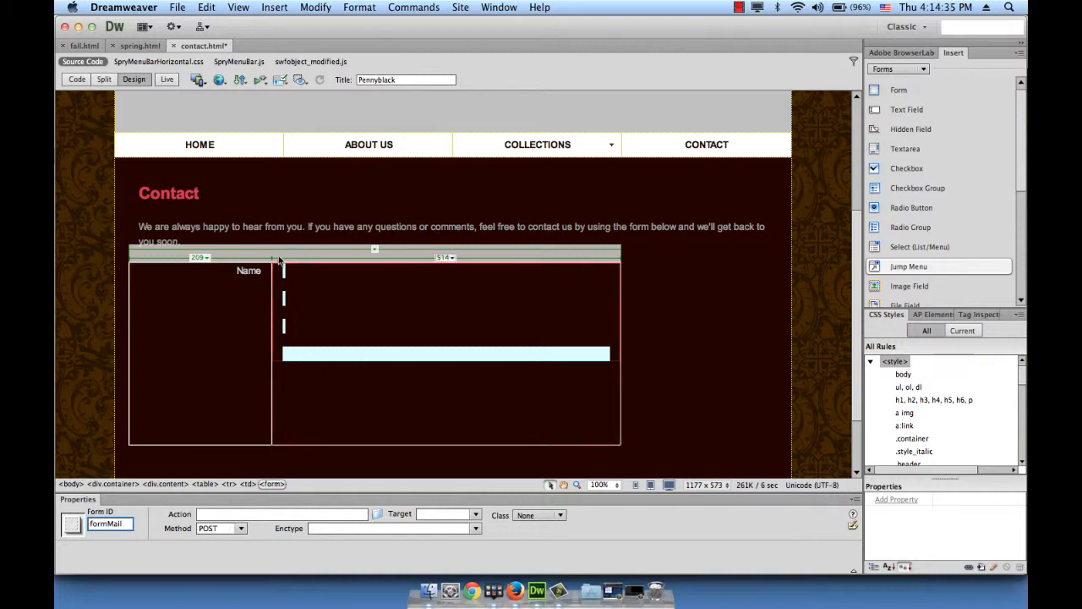
Confirm the form's ID and insert a Spry validation text field inside the form
left_click(369, 374)
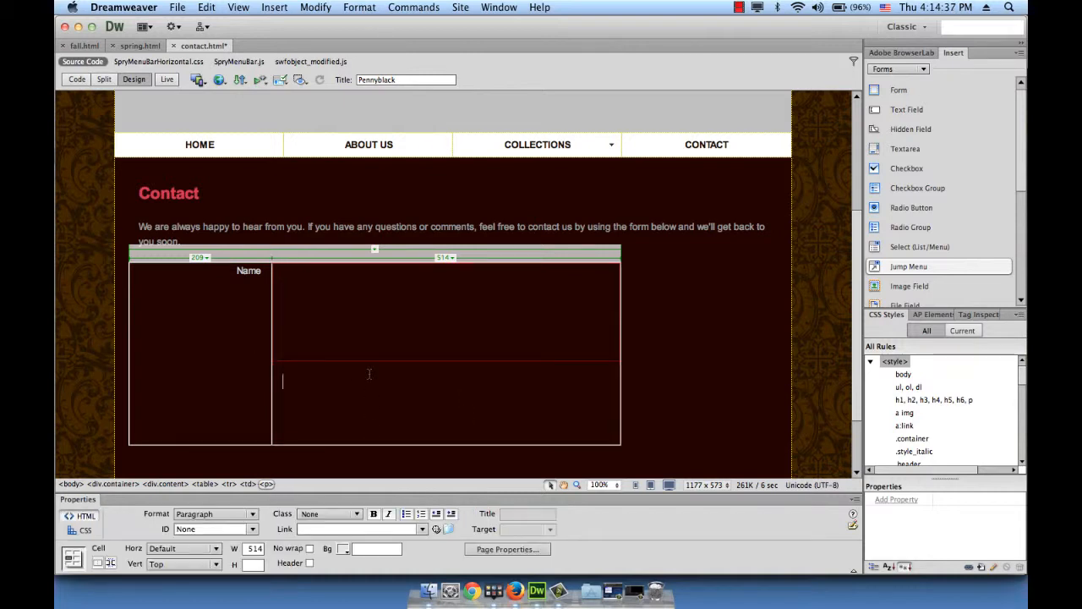
left_click(356, 360)
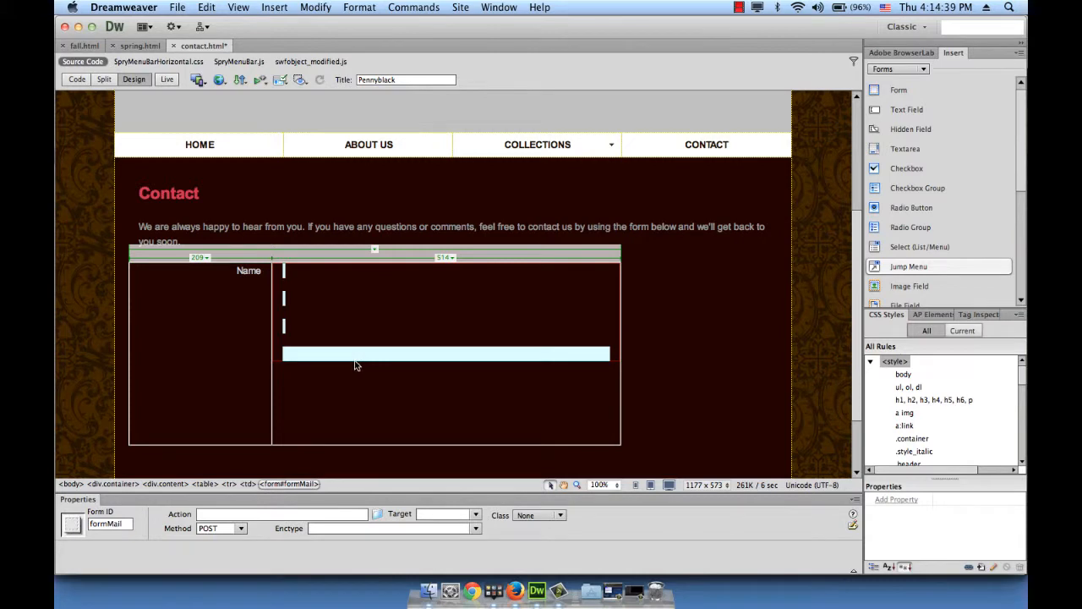
left_click(369, 328)
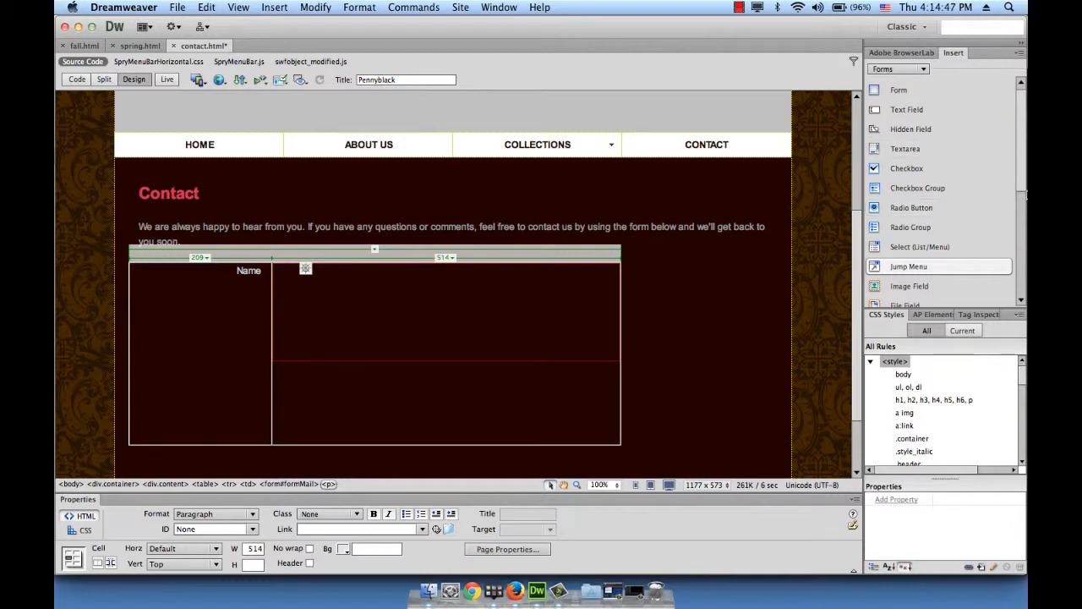
left_click_drag(1023, 189, 1021, 255)
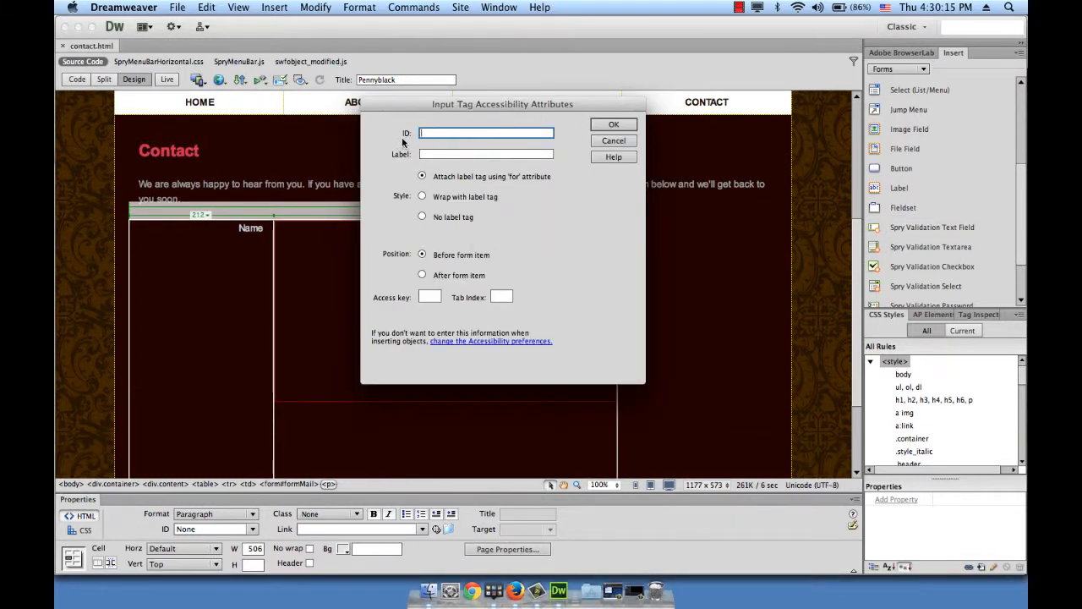
Give the text field the input ID name and rename its Spry widget to nameTextField
type("name")
left_click(619, 124)
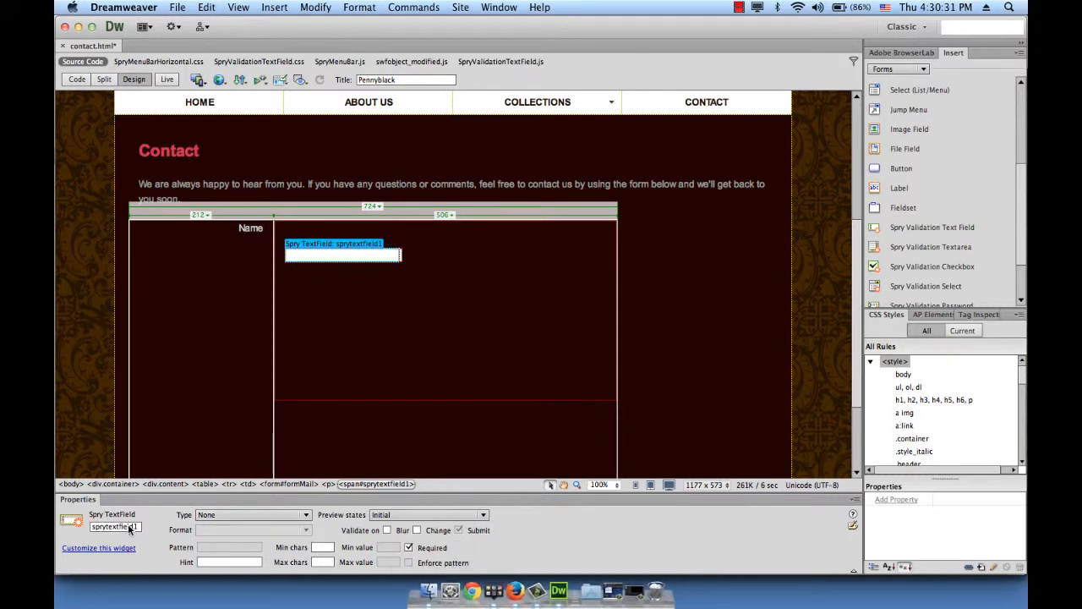
left_click_drag(134, 526, 91, 530)
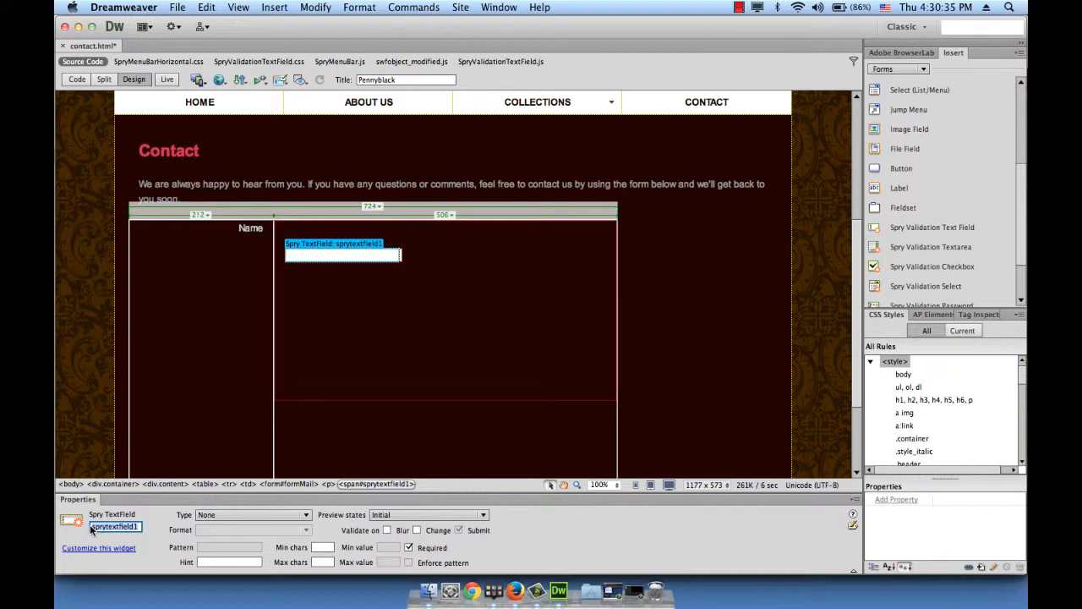
type("nameTextFiel")
Set the name field's hint to Name, 1–50 characters, blur validation, then add a line below
left_click(219, 563)
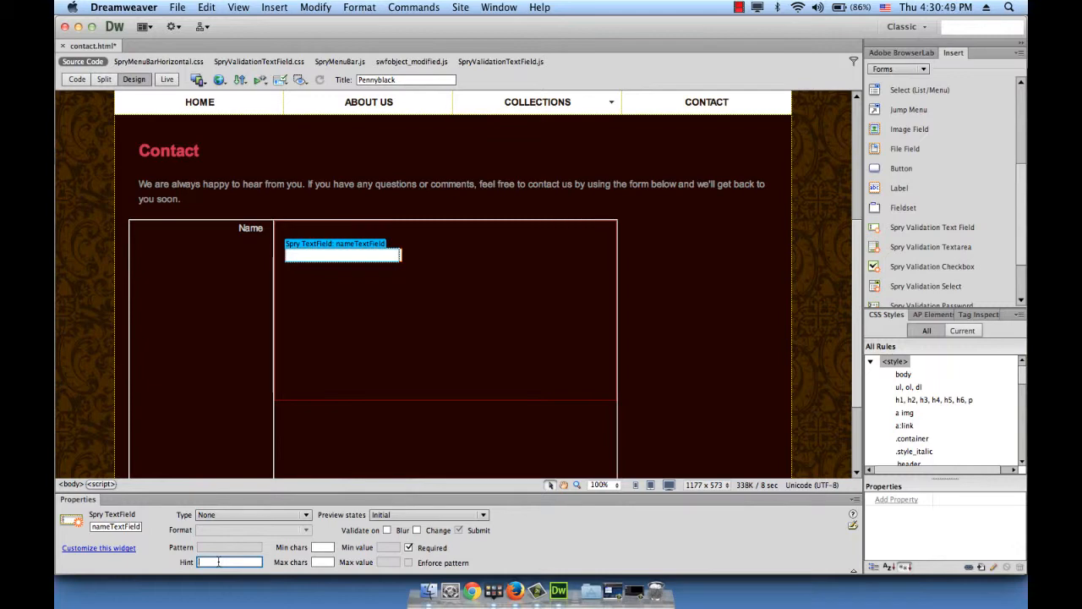
type("Name")
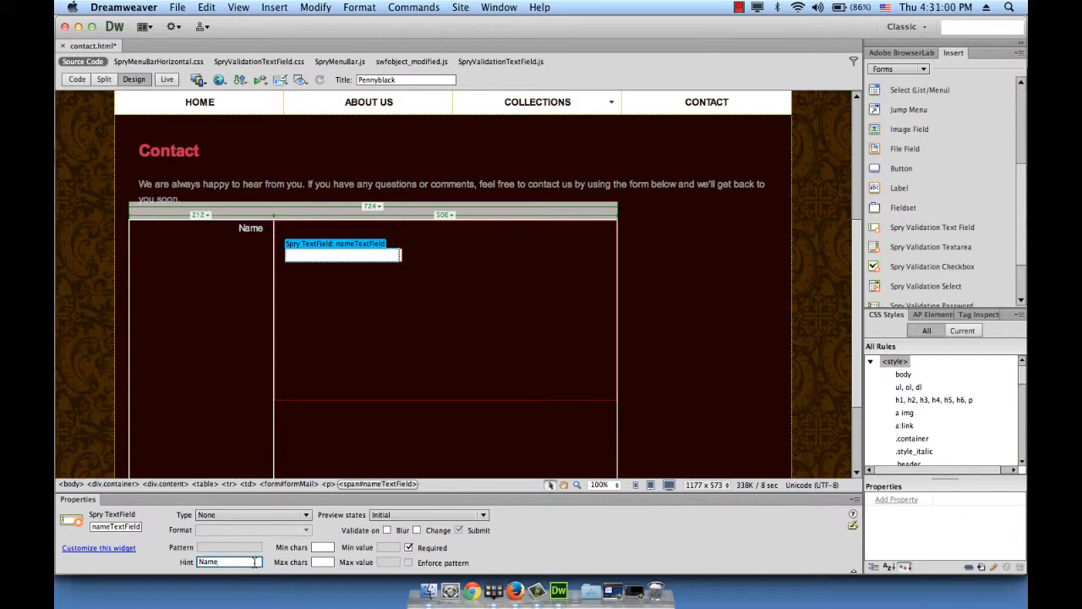
left_click(326, 549)
type("1")
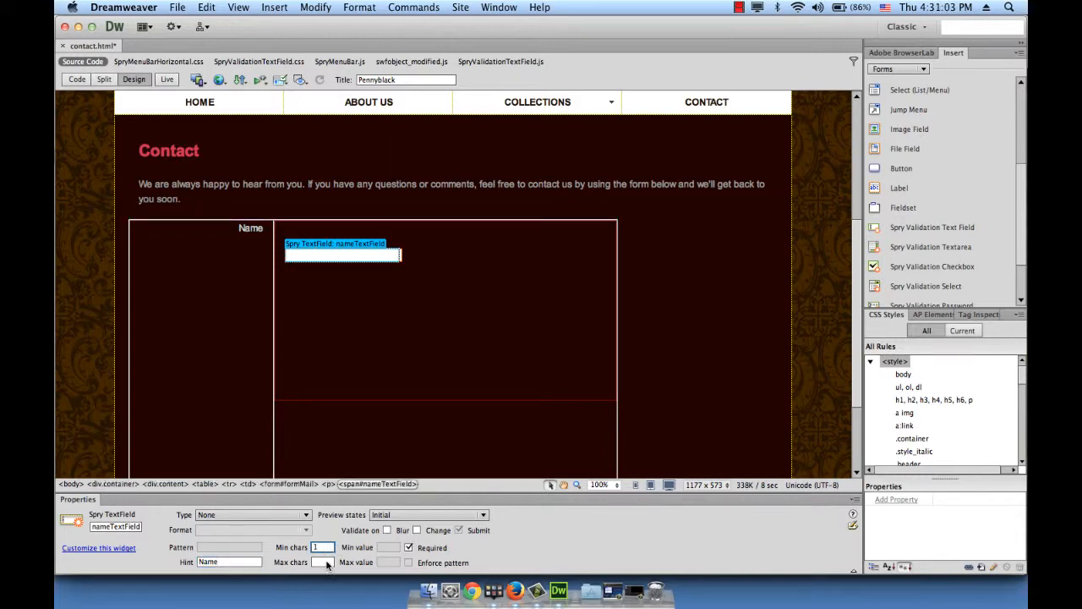
left_click(328, 563)
type("50")
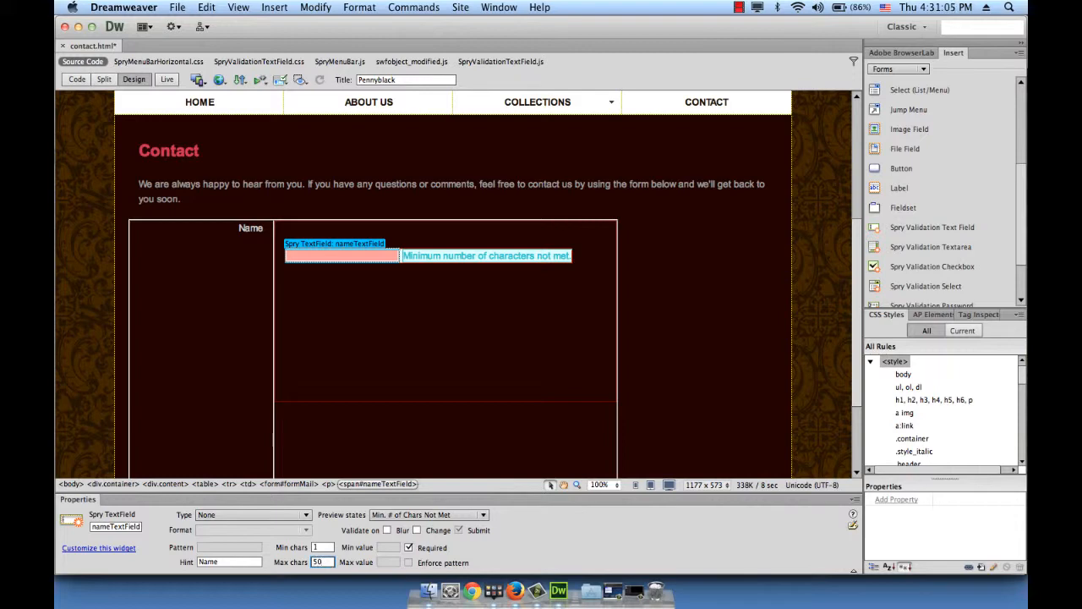
left_click(386, 528)
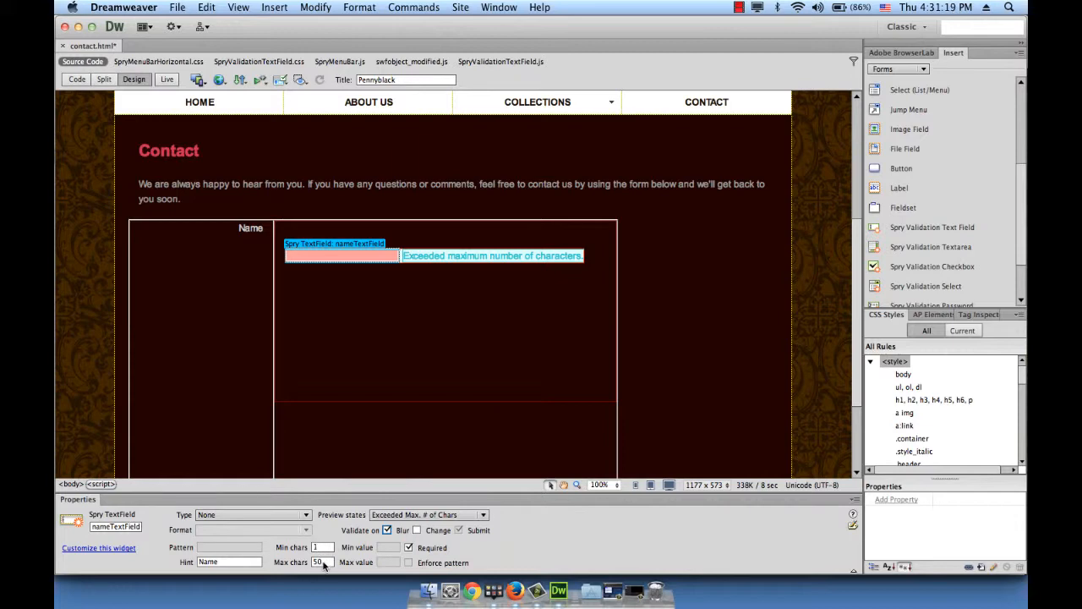
left_click(590, 259)
left_click(590, 258)
key("Return")
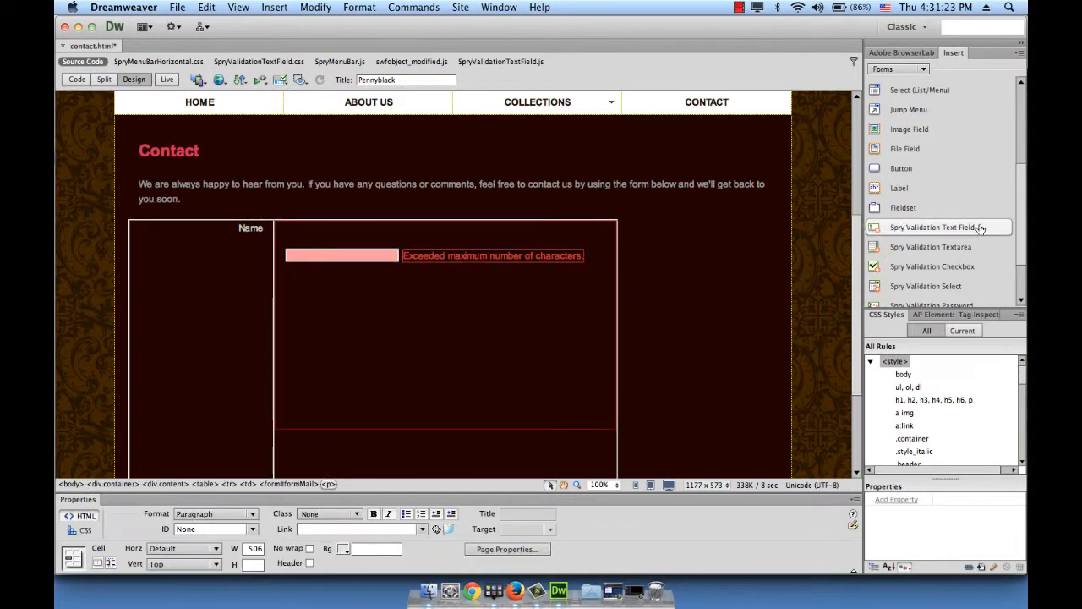
Insert a Spry validation text field with ID email and rename its widget to emailTextField
left_click(934, 230)
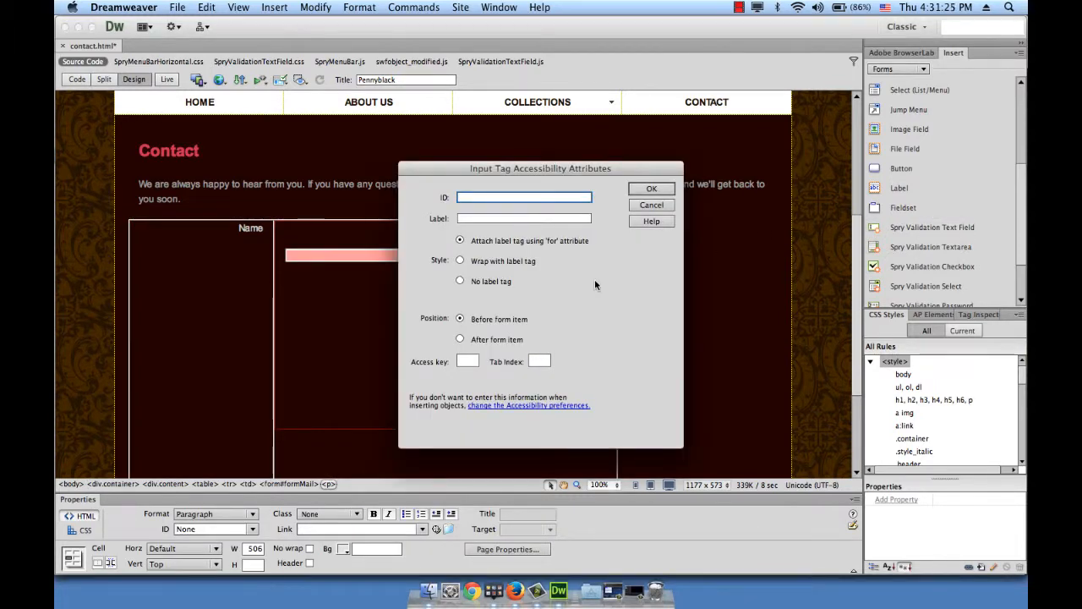
type("email")
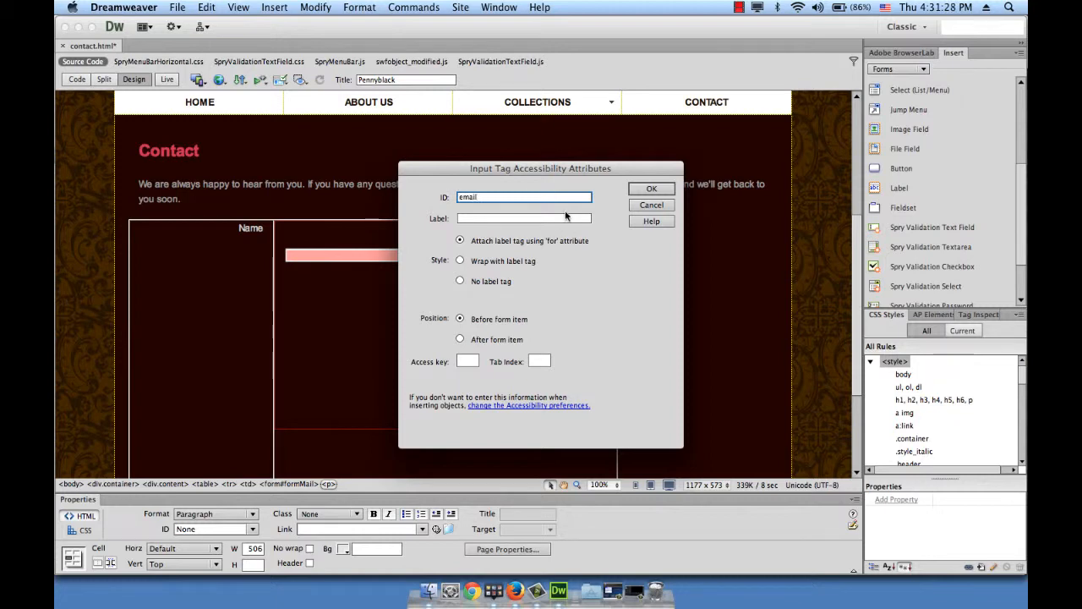
left_click(646, 191)
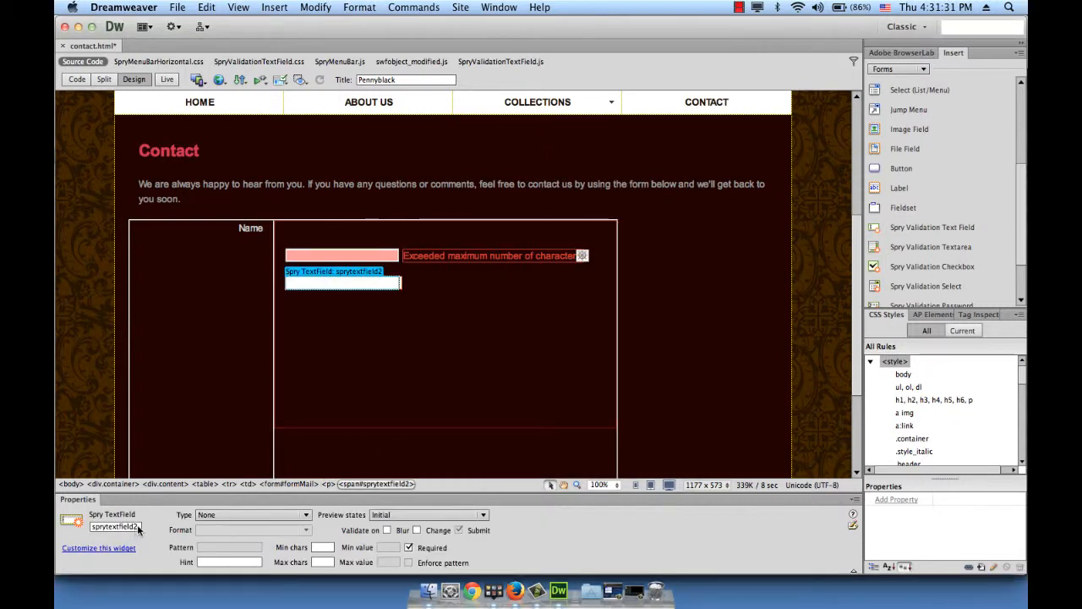
left_click_drag(138, 526, 83, 525)
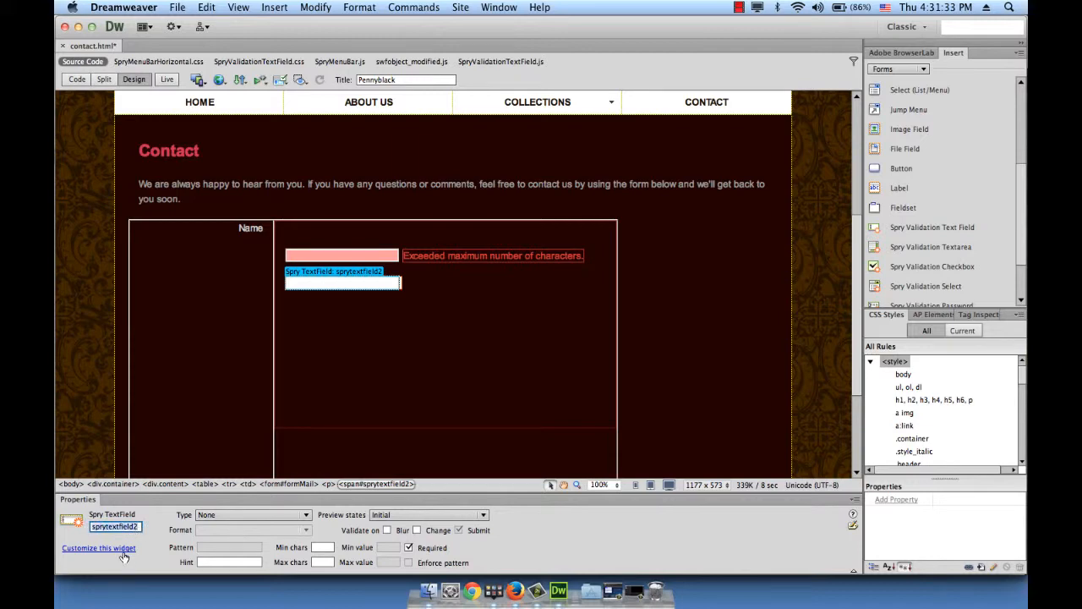
type("emailText")
Give the email field hint Email, 1–50 characters, blur validation and Email Address type, then add a line
left_click(218, 561)
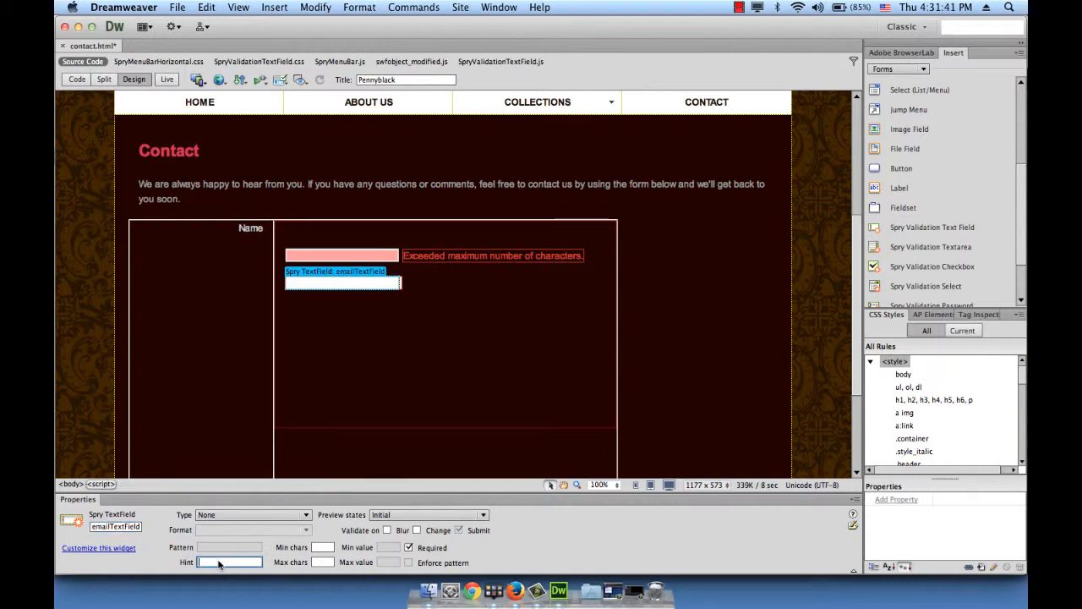
type("Email")
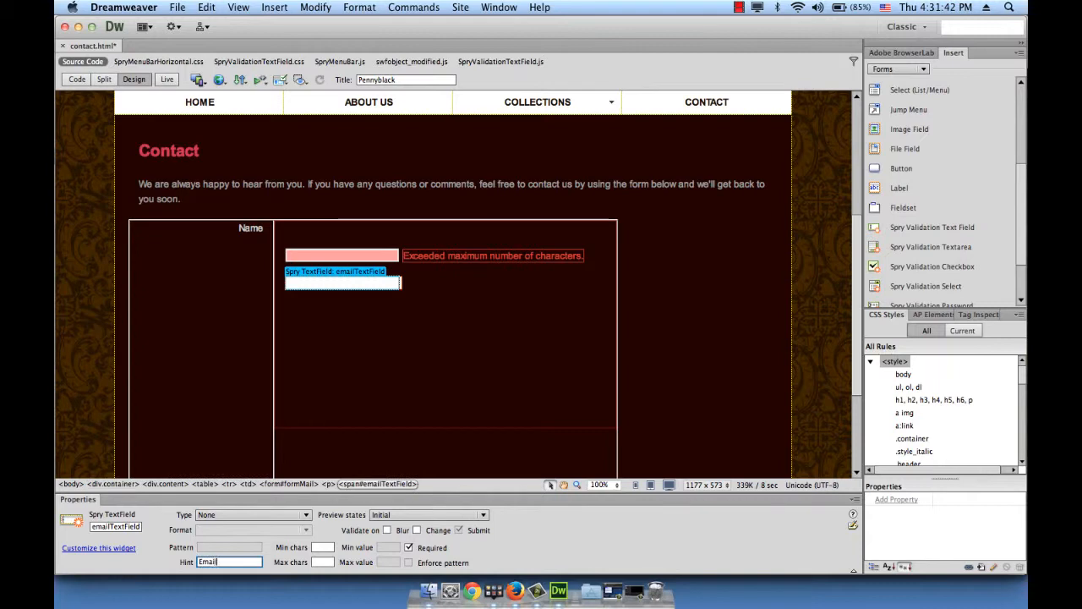
left_click(323, 547)
type("1")
left_click(323, 562)
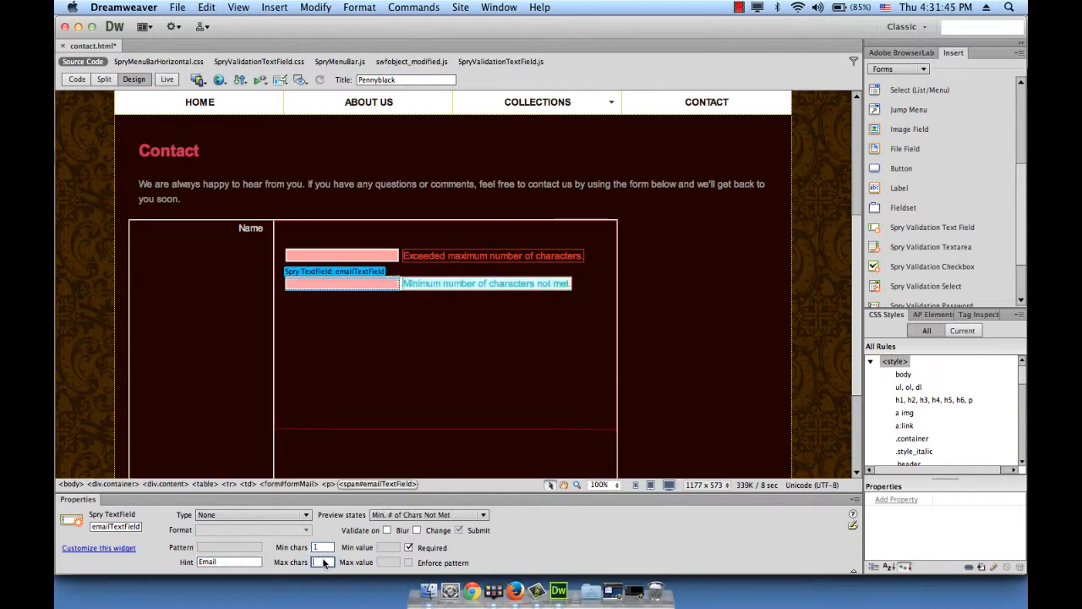
type("50")
left_click(387, 530)
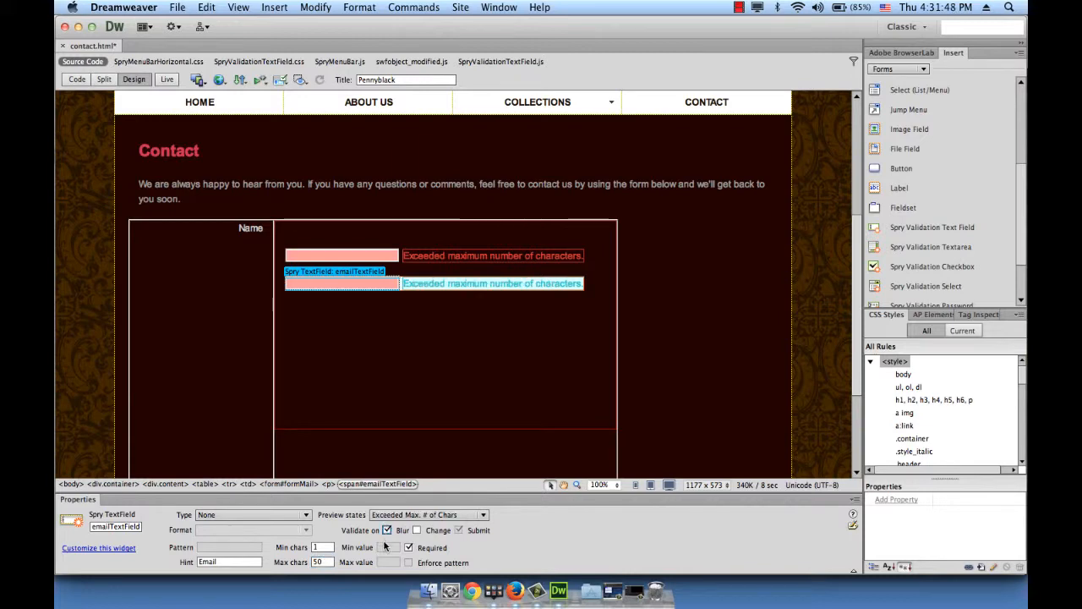
left_click(247, 517)
left_click(245, 341)
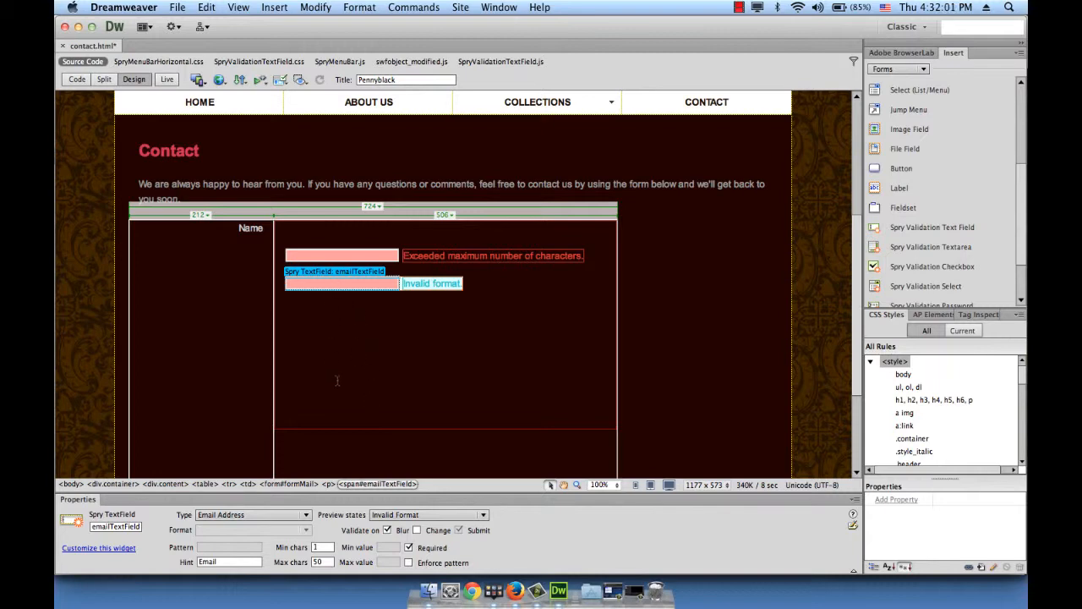
left_click(503, 288)
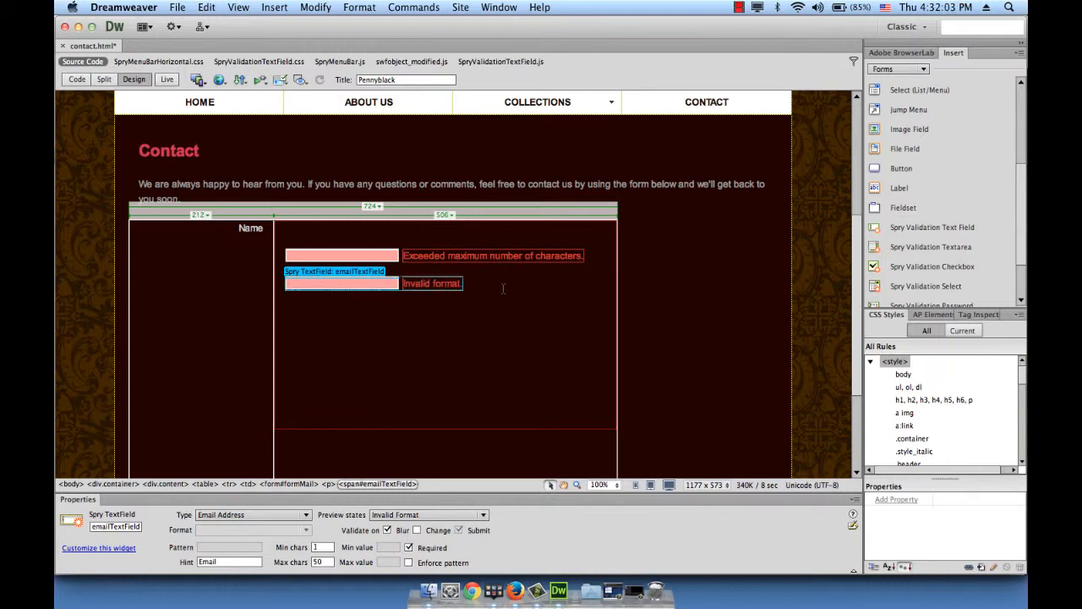
key("Return")
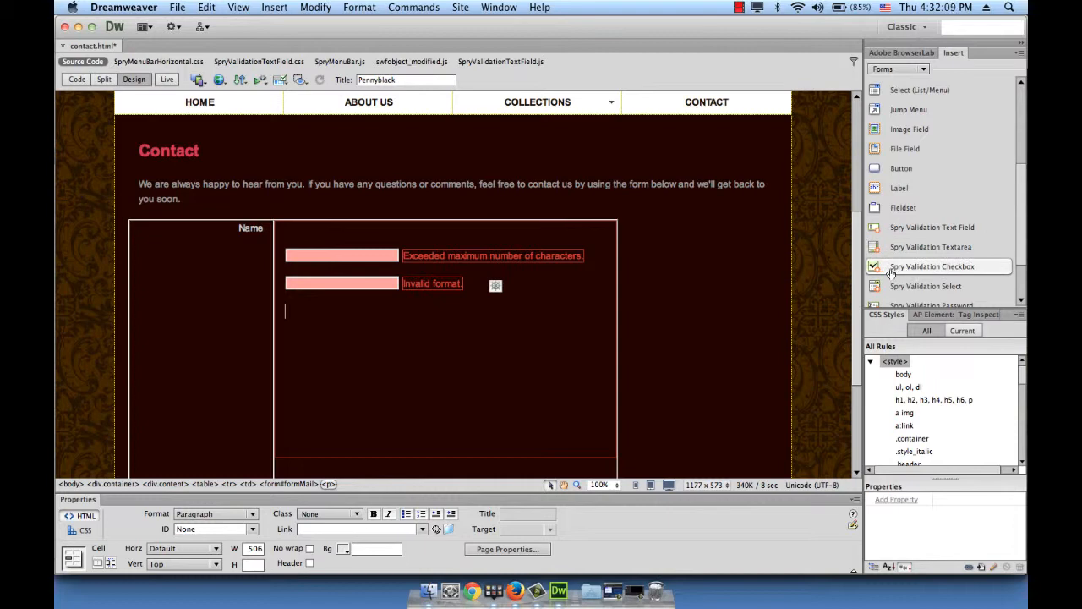
Insert a Spry validation textarea with the ID message
left_click(959, 247)
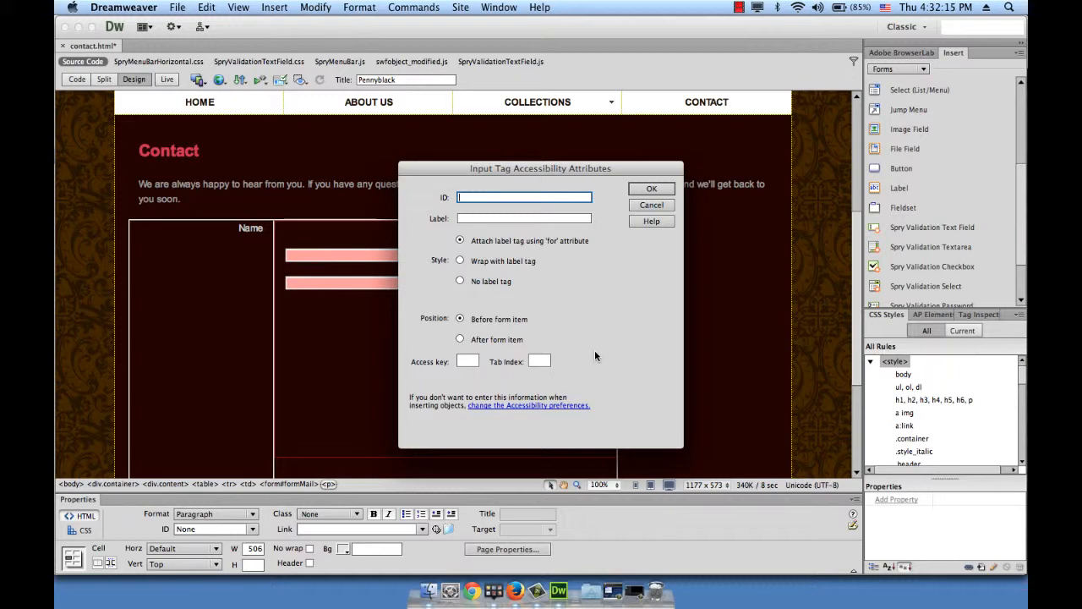
type("message")
left_click(649, 190)
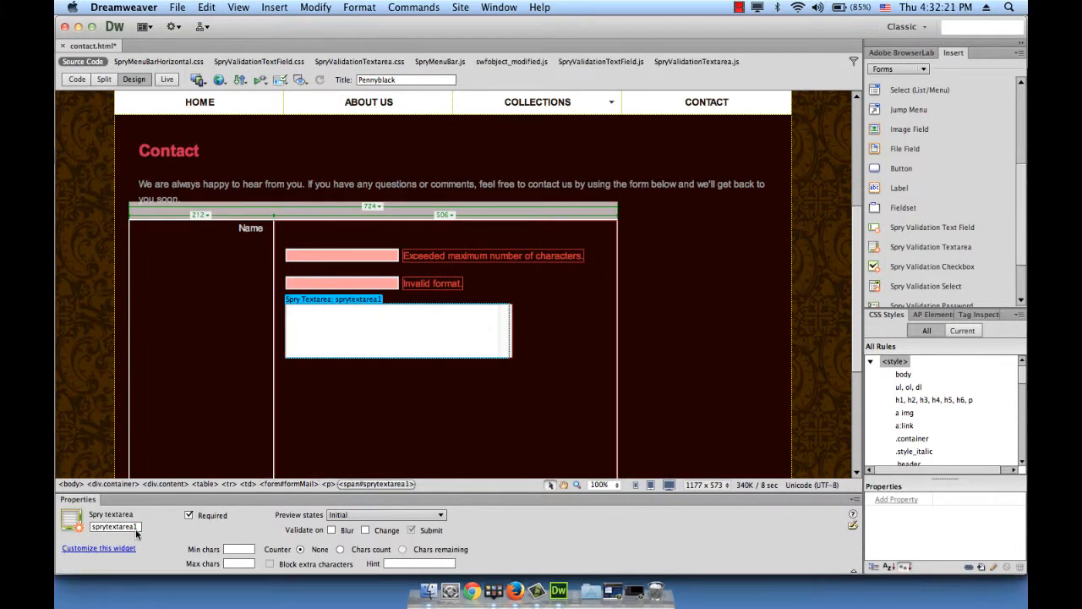
Rename sprytextarea1 to messageTextArea and limit it to 1–400 characters
left_click_drag(137, 526, 88, 528)
type("messageTextArea")
left_click(239, 549)
type("1")
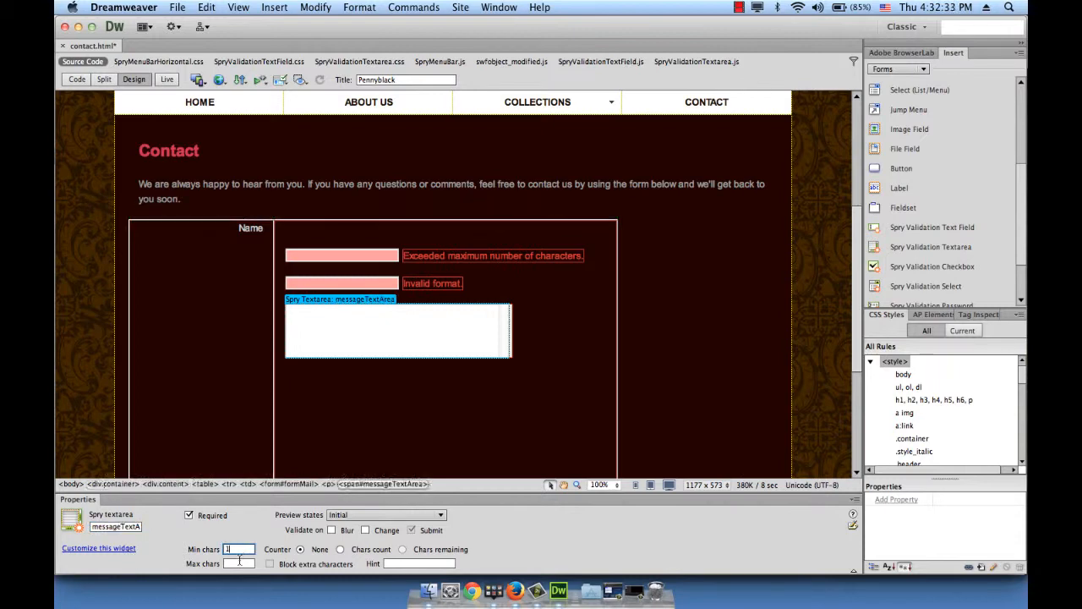
left_click(239, 563)
type("400")
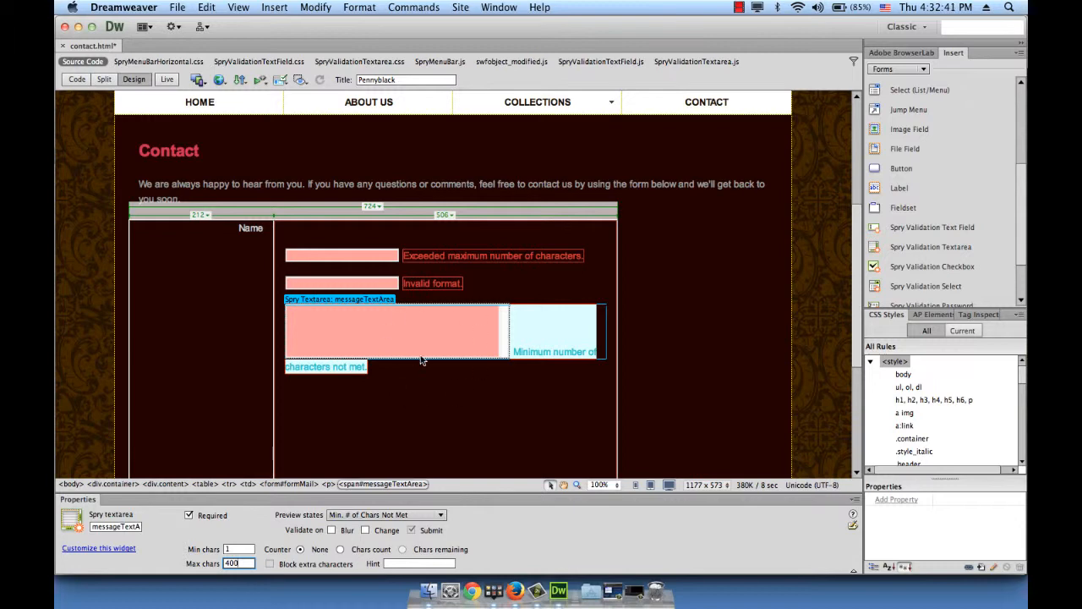
Turn on blur validation and a character counter for the textarea, with the hint Message
left_click(332, 530)
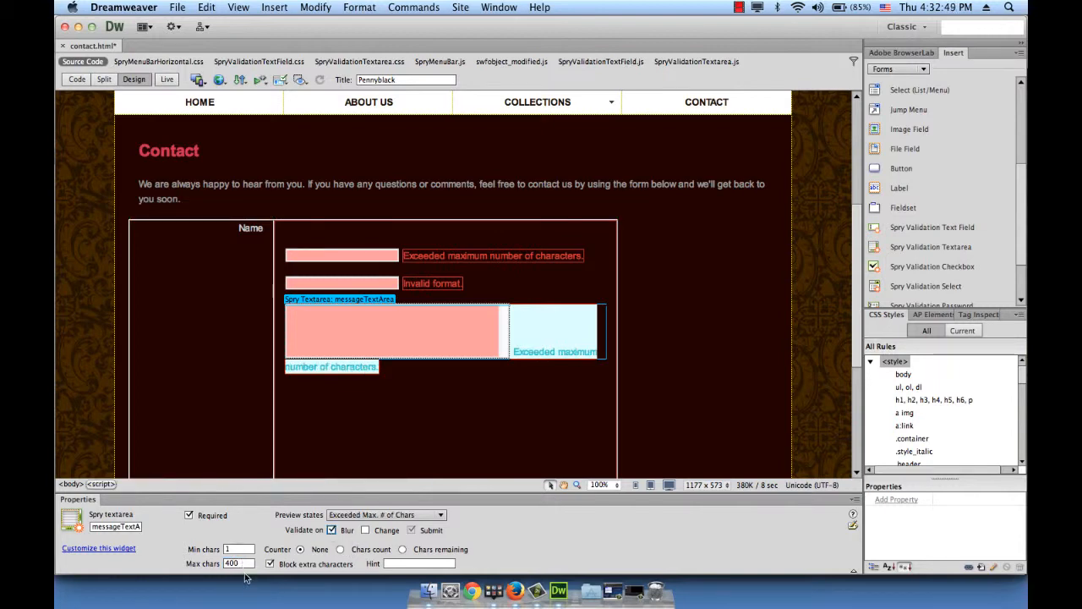
left_click(365, 551)
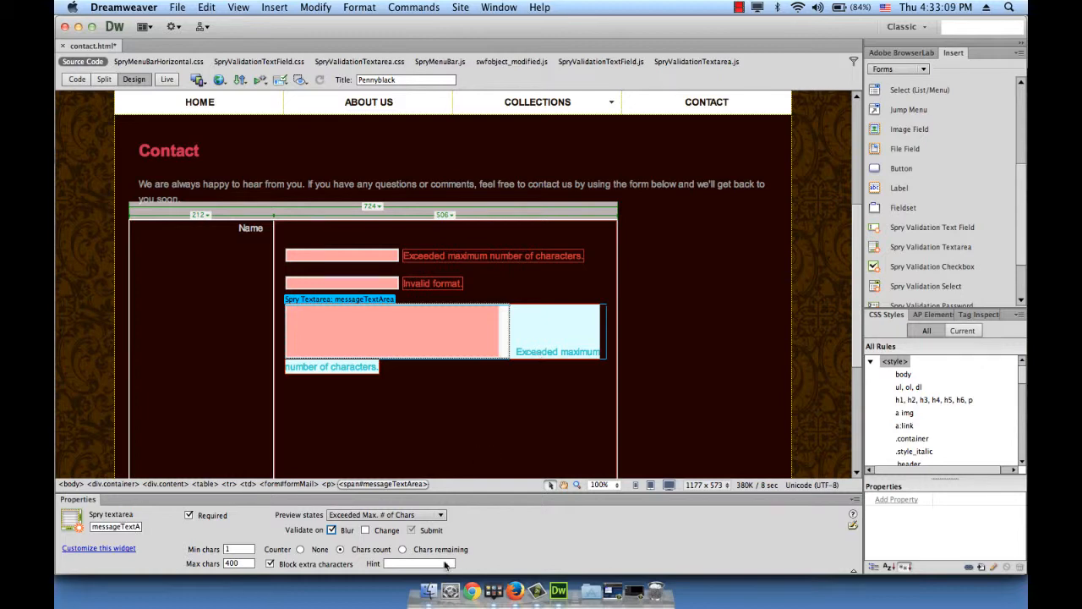
left_click(402, 563)
type("Message")
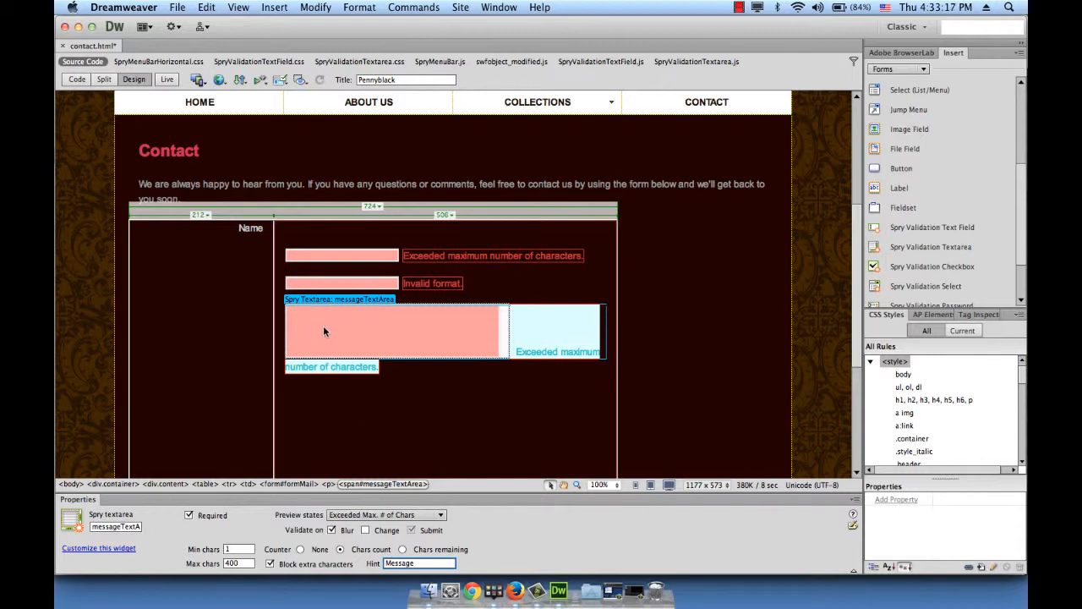
left_click(608, 357)
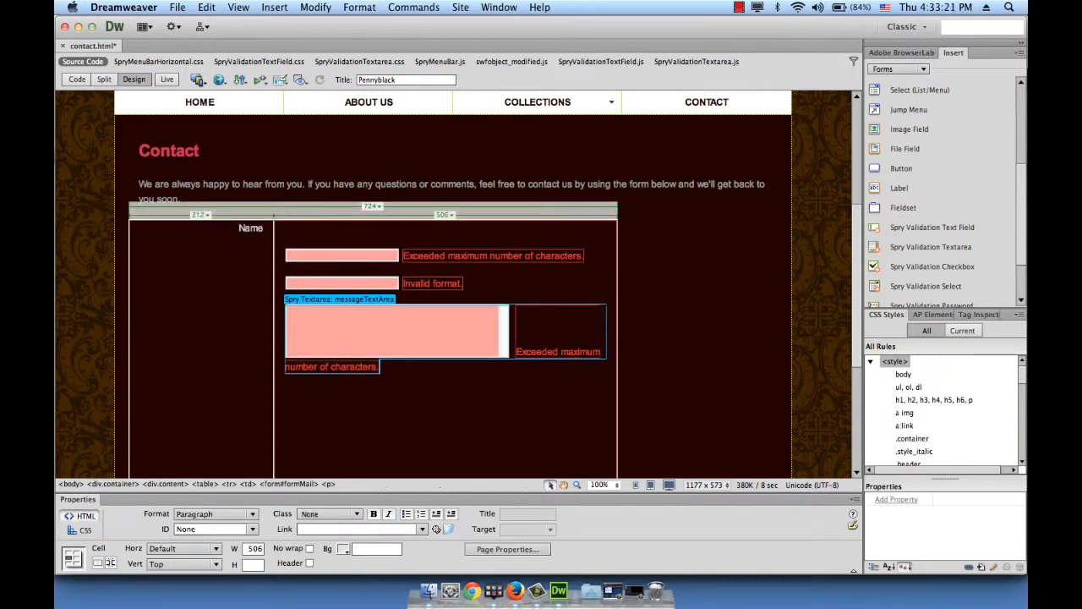
Insert a button with ID 'Submit' into formMail, below the message area
left_click(449, 374)
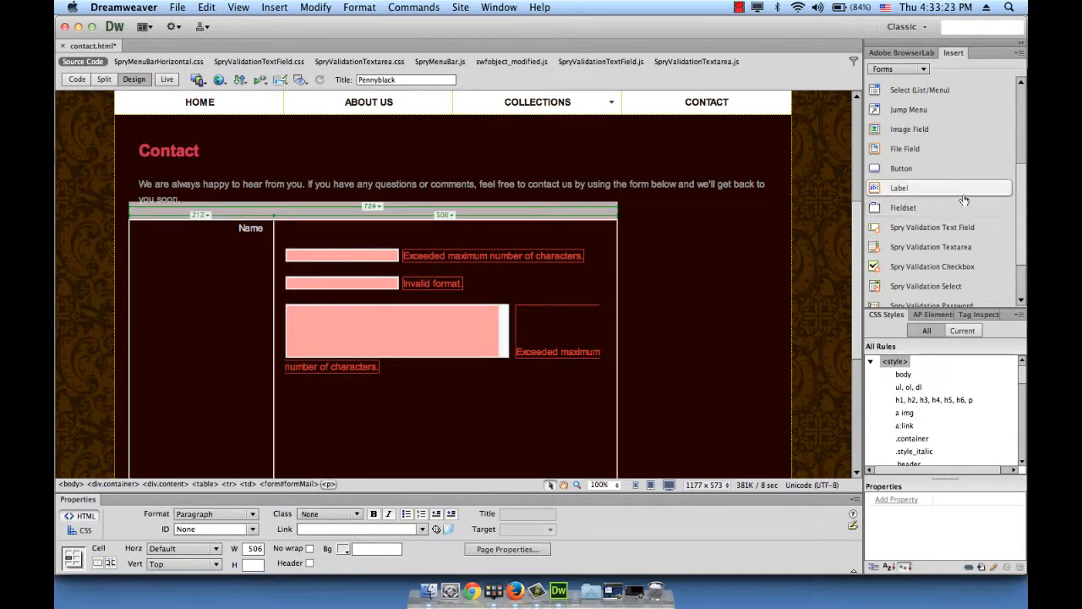
left_click(901, 174)
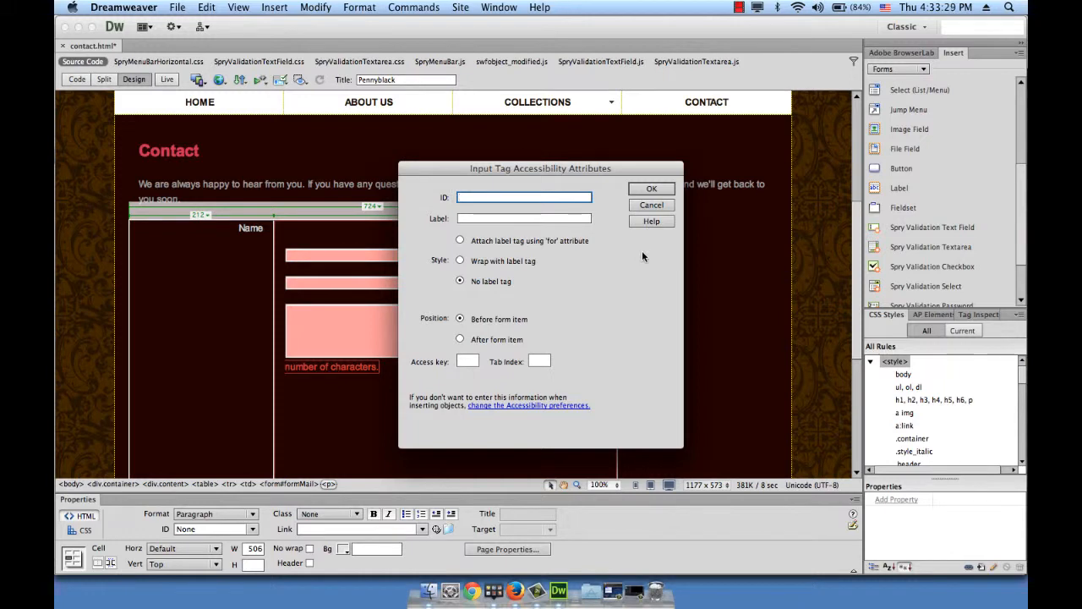
type("Submit")
left_click(648, 189)
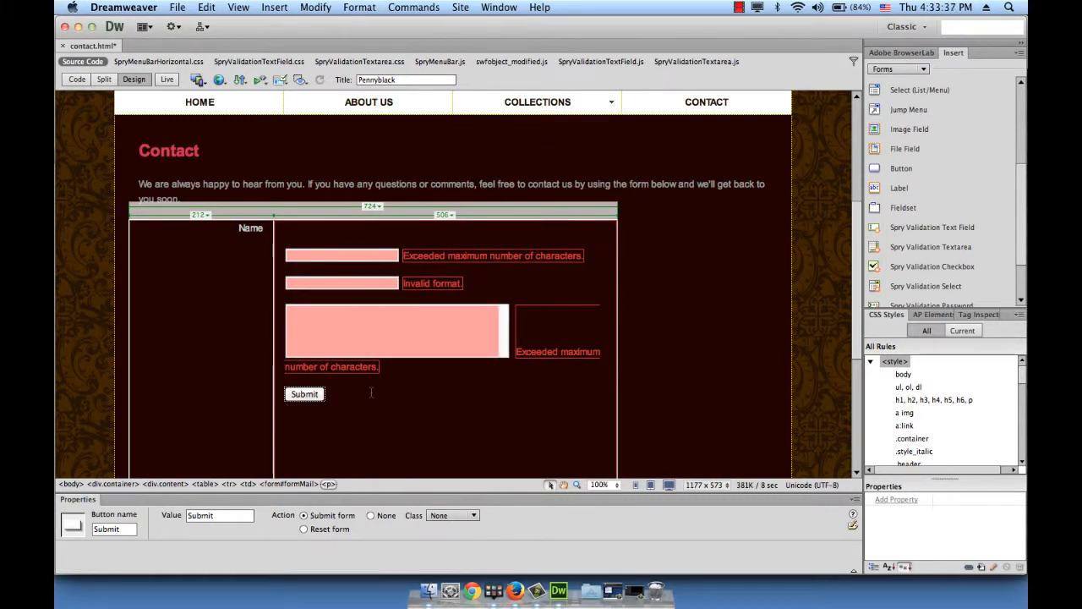
Set the contact form table's Border to 0 in the Properties panel
scroll(253, 375, "down", 5)
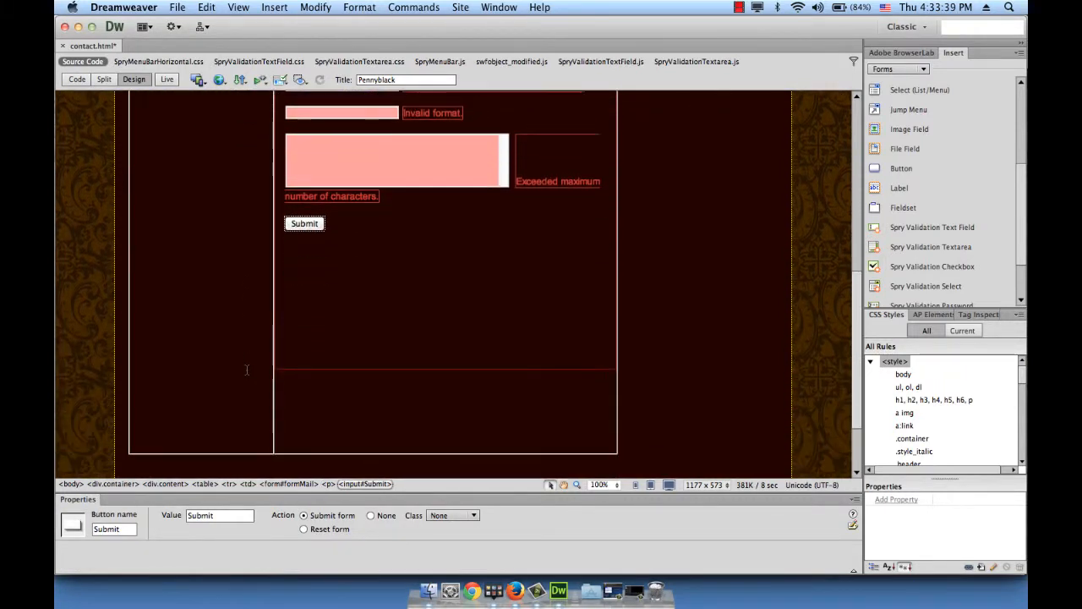
scroll(246, 369, "up", 3)
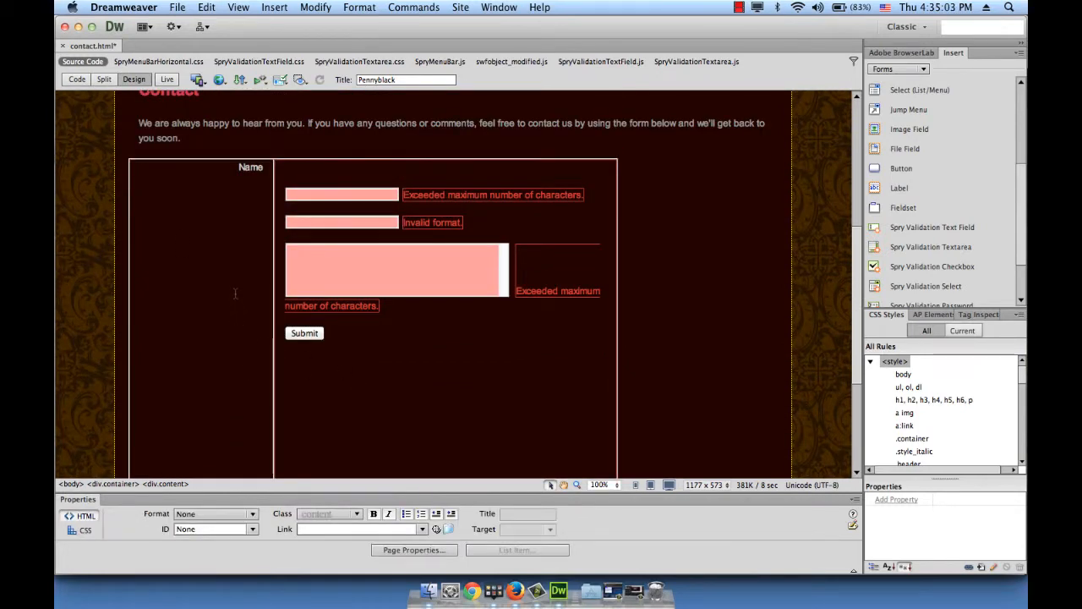
scroll(235, 294, "down", 2)
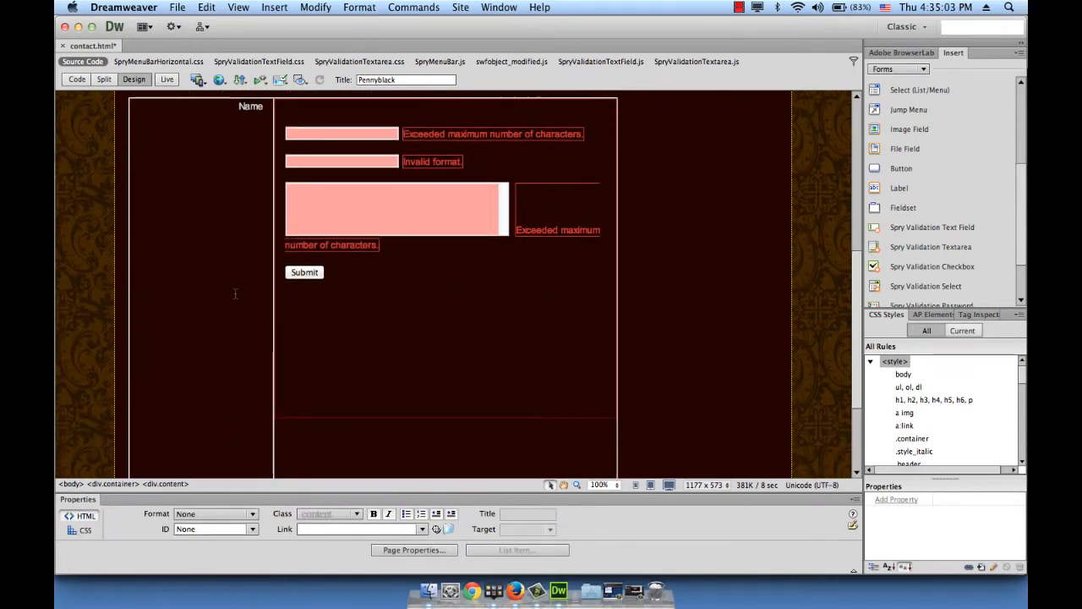
scroll(236, 294, "down", 4)
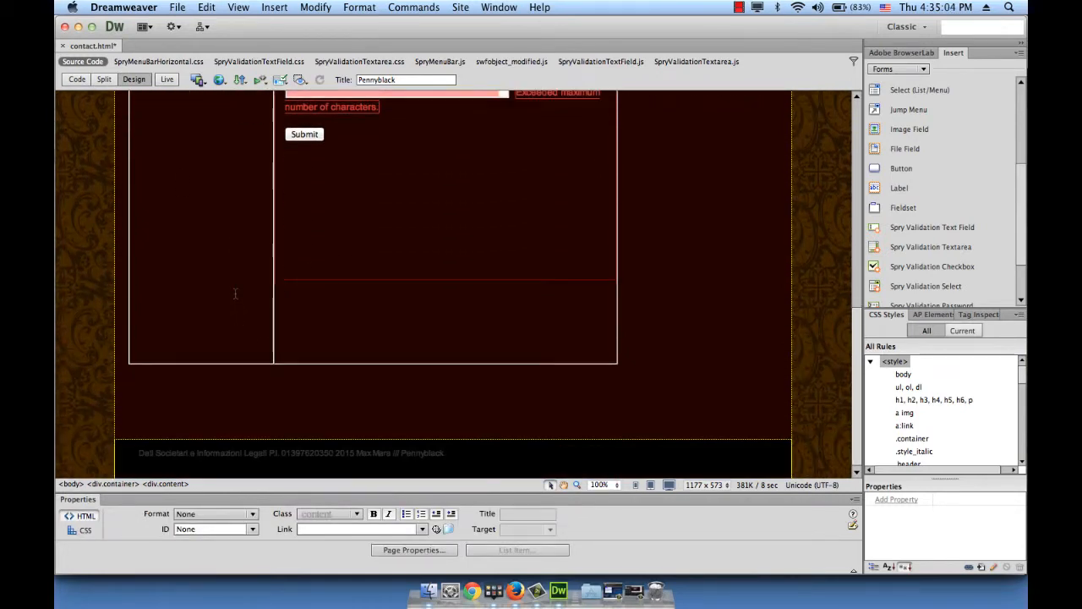
left_click(207, 363)
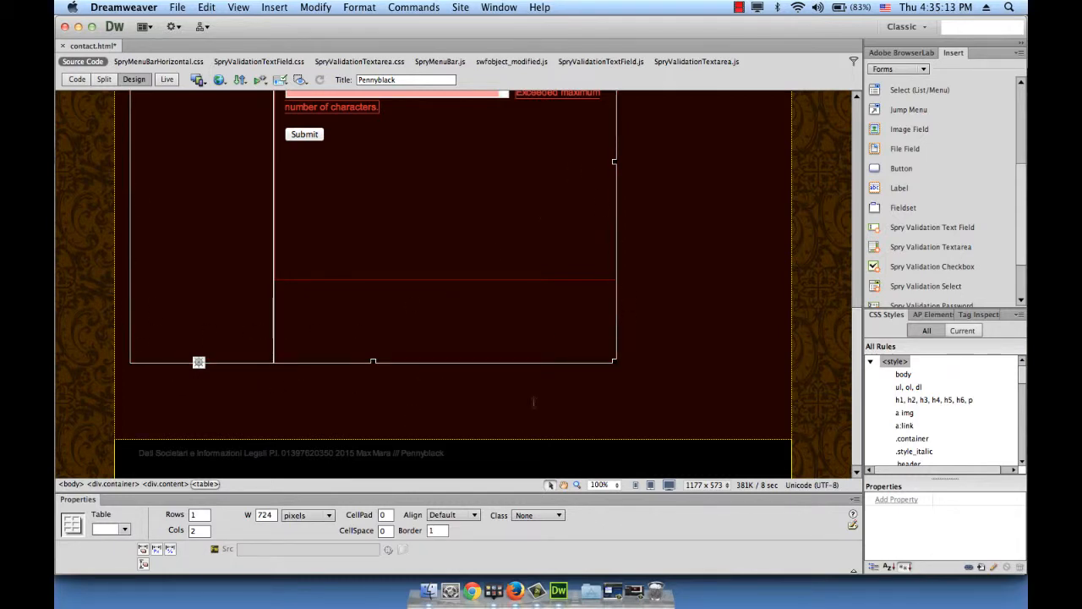
left_click(437, 531)
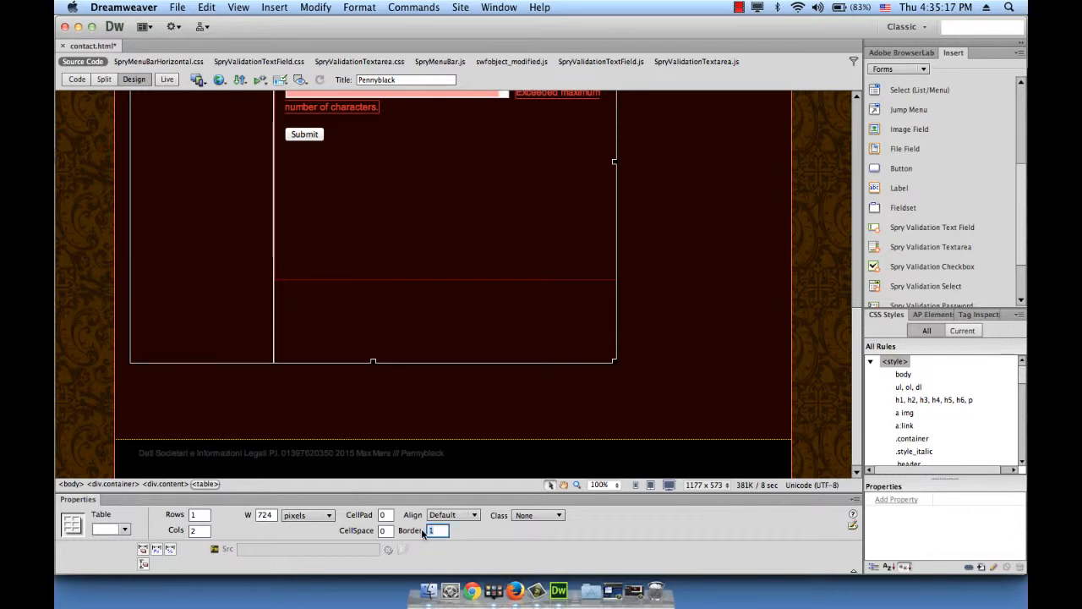
type("0")
key("Return")
left_click(544, 415)
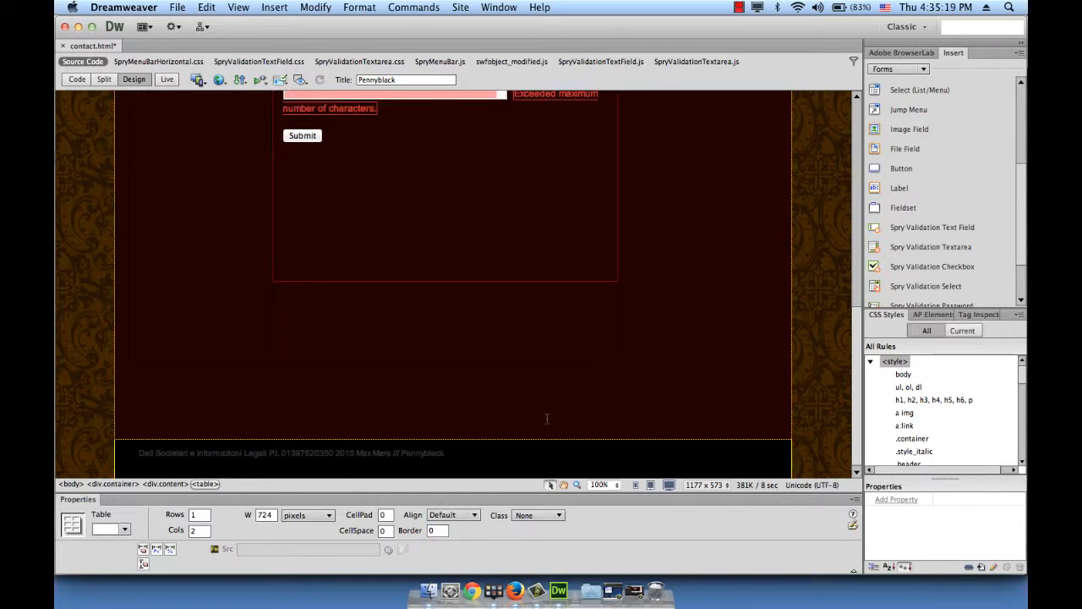
scroll(545, 416, "up", 5)
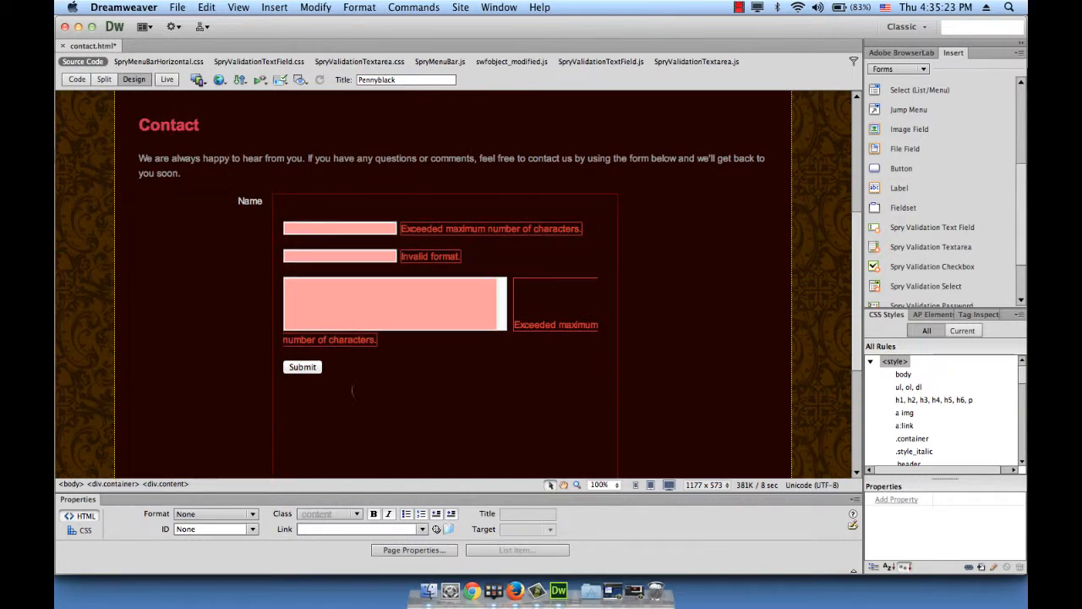
scroll(348, 372, "down", 5)
scroll(347, 351, "up", 10)
scroll(345, 348, "down", 8)
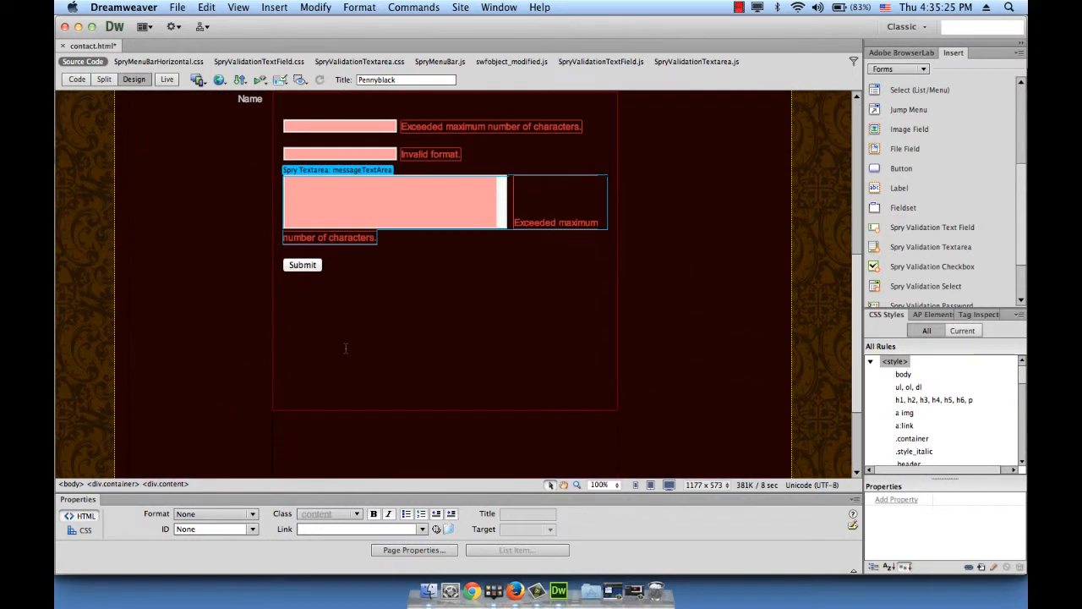
Save contact.html and accept copying the dependent Spry support files
left_click(182, 6)
left_click(190, 132)
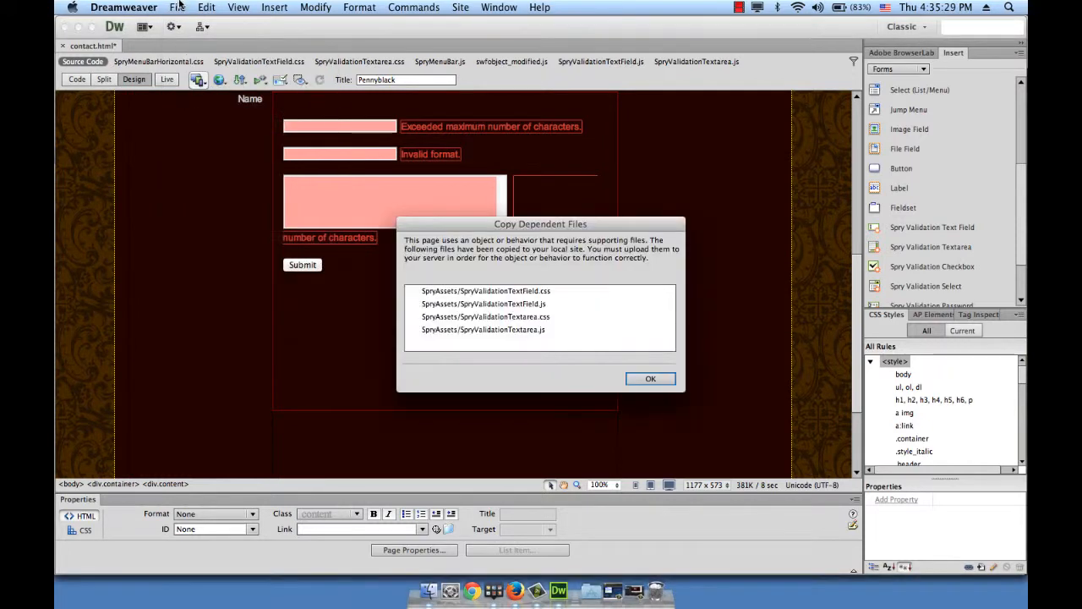
left_click(179, 7)
mouse_move(206, 6)
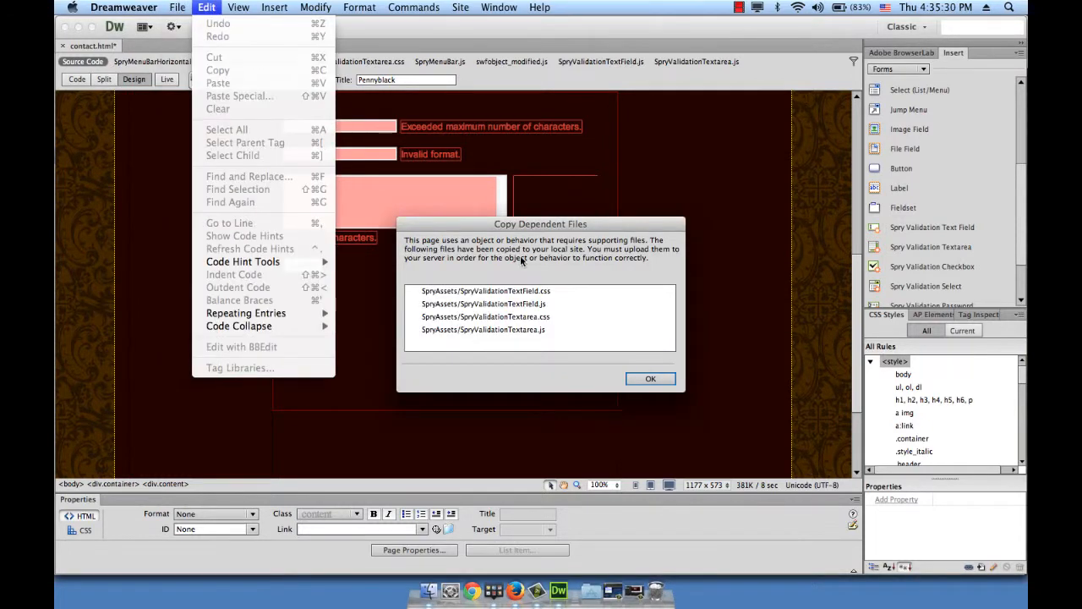
left_click(482, 284)
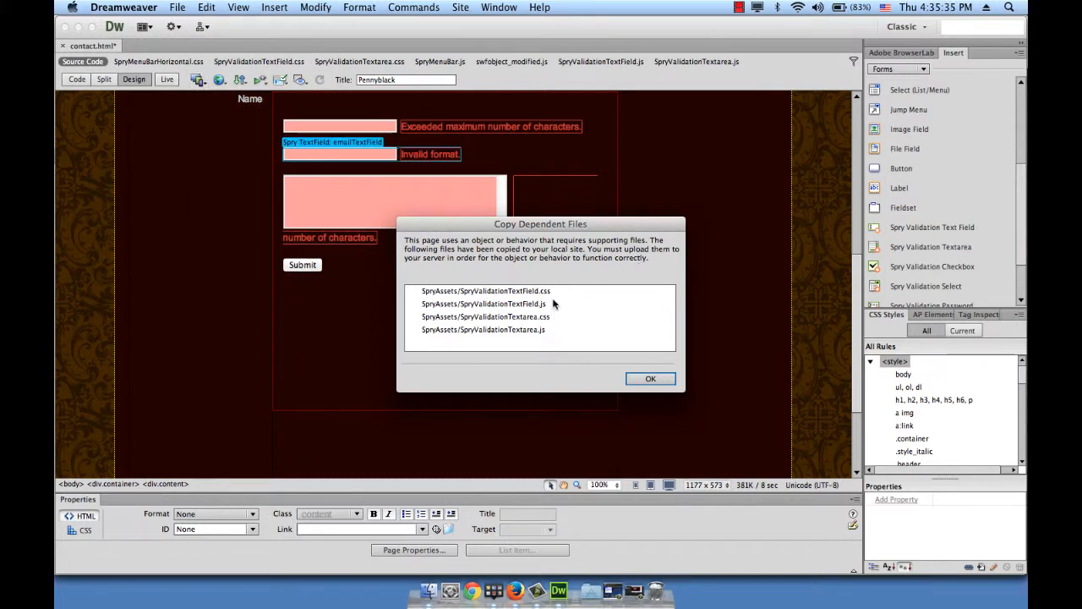
left_click(651, 379)
Preview the contact page in Firefox
left_click(178, 7)
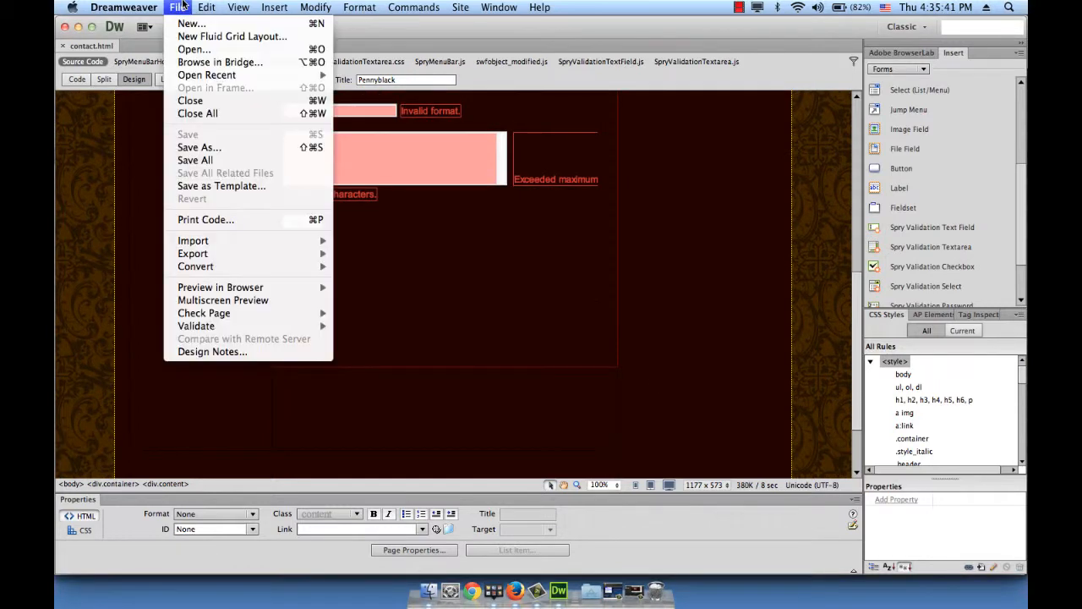
mouse_move(221, 288)
left_click(356, 302)
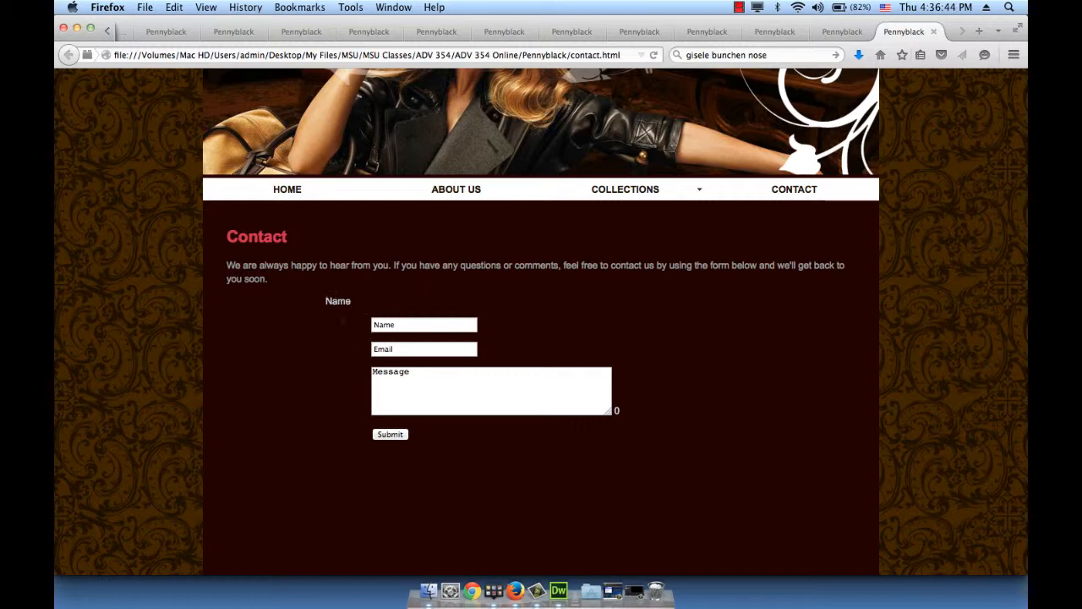
Delete the stray 'Name' label text from the contact table cell
left_click(557, 581)
scroll(330, 382, "up", 3)
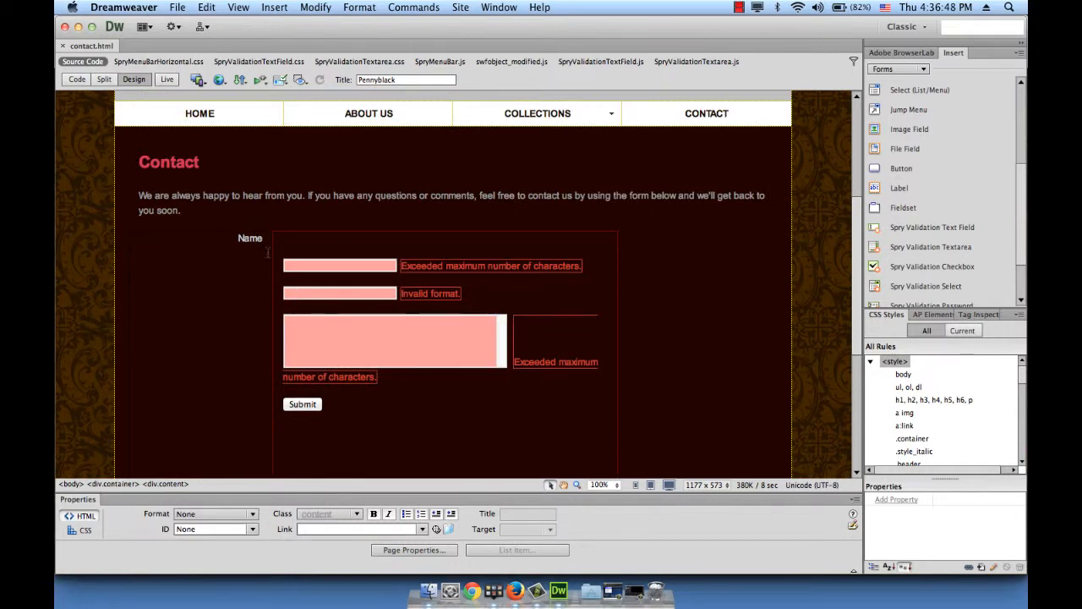
left_click(259, 238)
left_click_drag(263, 237, 232, 239)
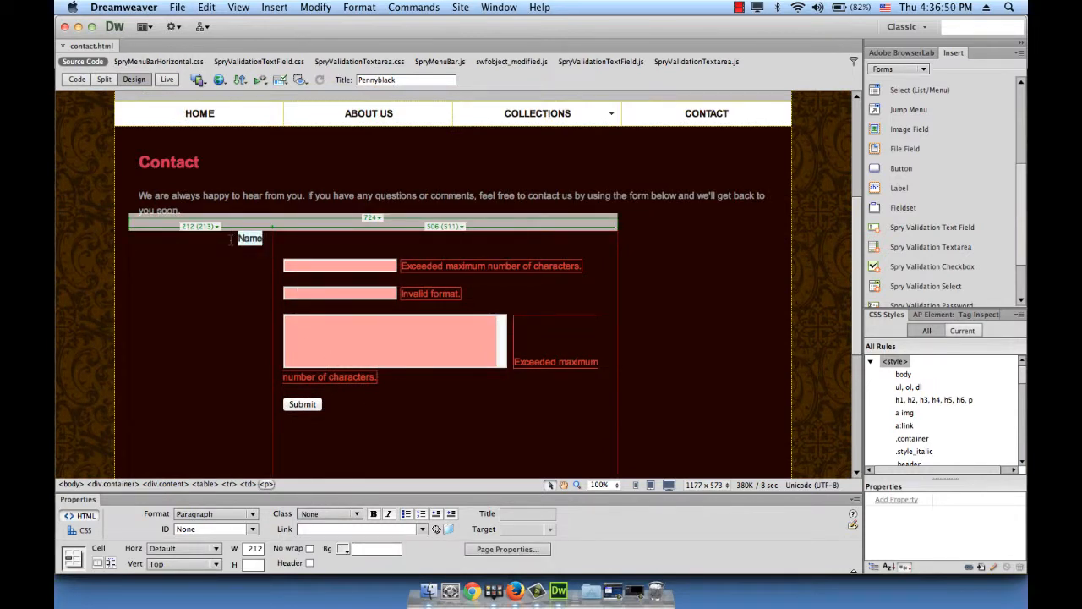
key("BackSpace")
Save the page and reload the Firefox preview
key("super+s")
key("super+Tab")
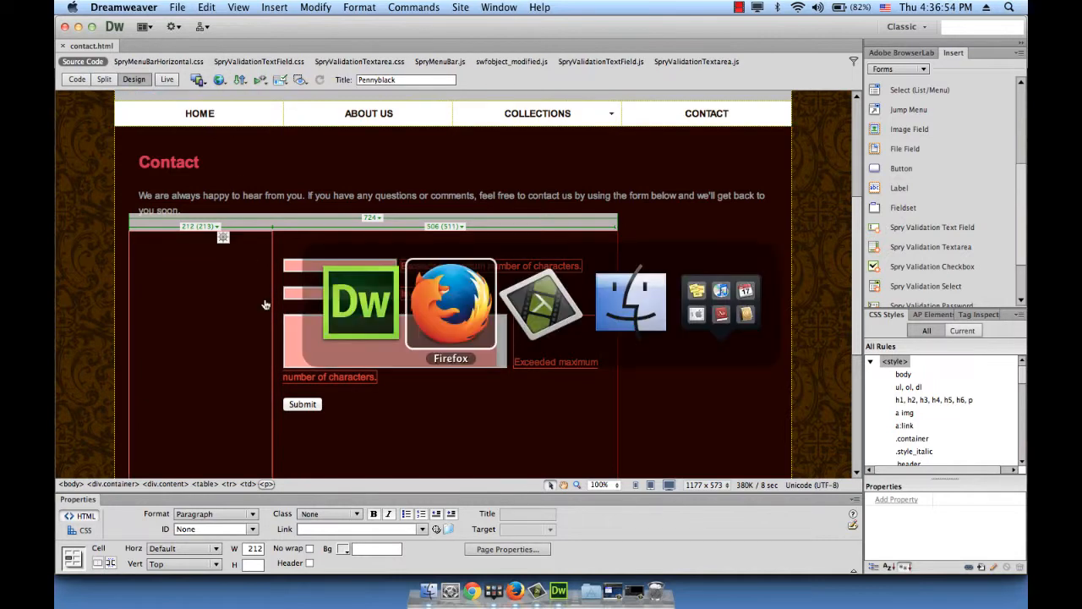
key("super+r")
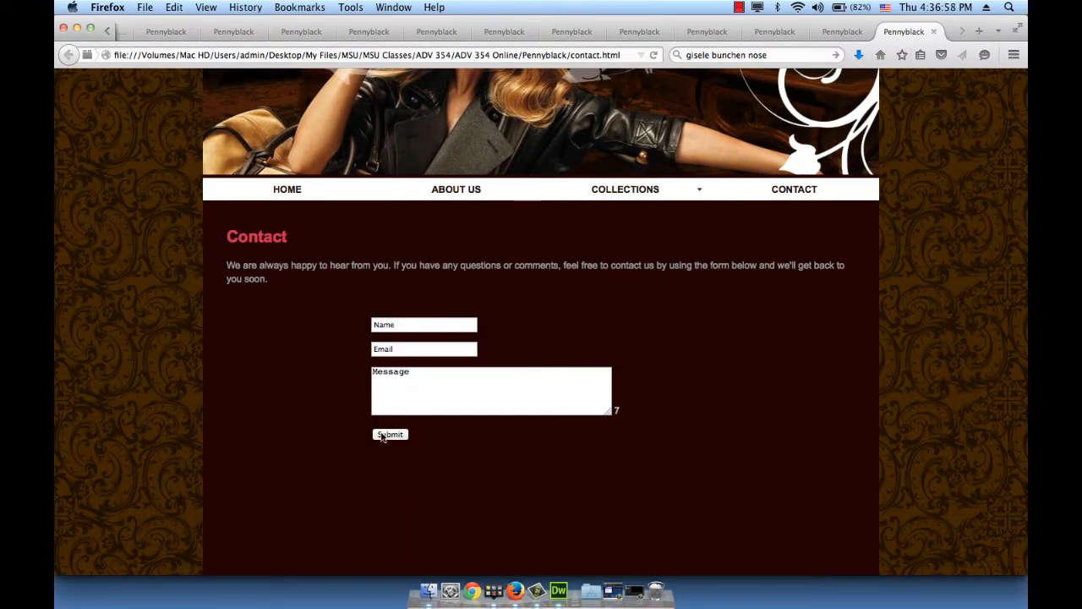
Test the Name field's validation by entering a name, then clearing it
left_click(399, 328)
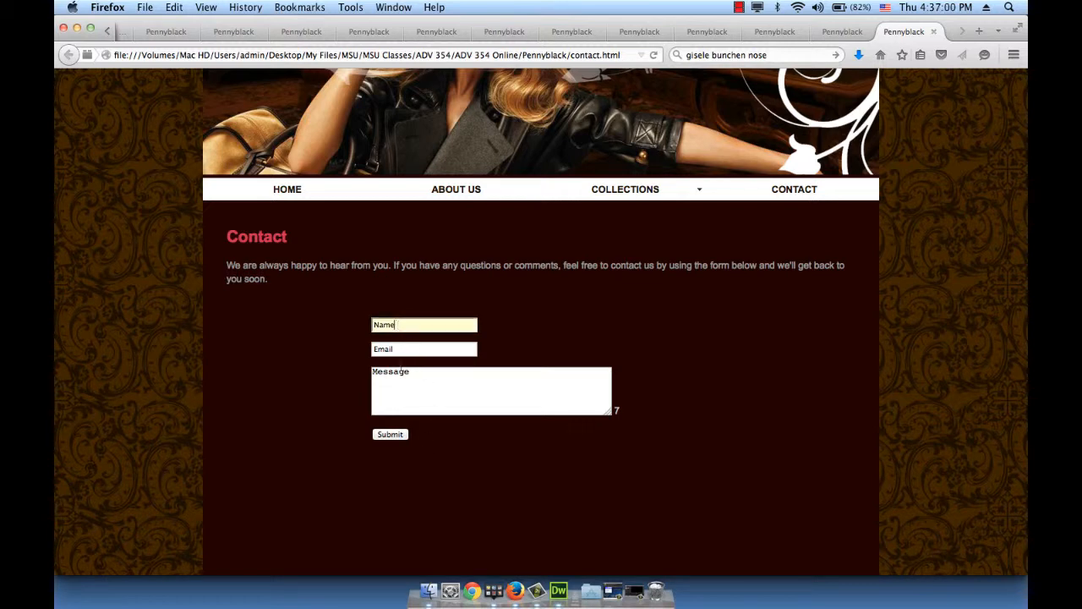
left_click(416, 392)
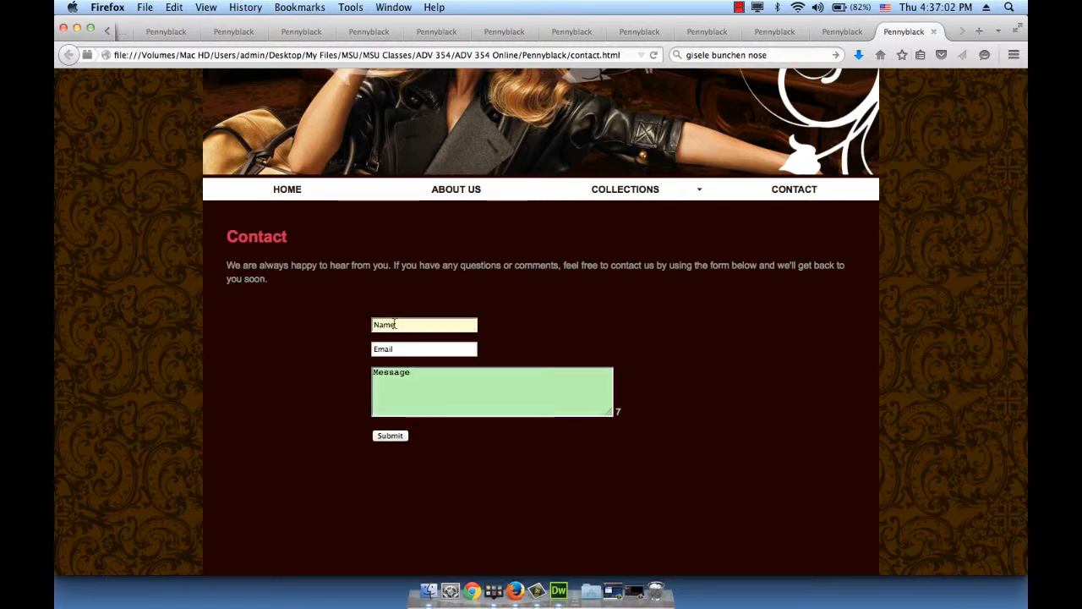
left_click(394, 324)
type("Mara")
key("super+a")
type("Mara")
key("Tab")
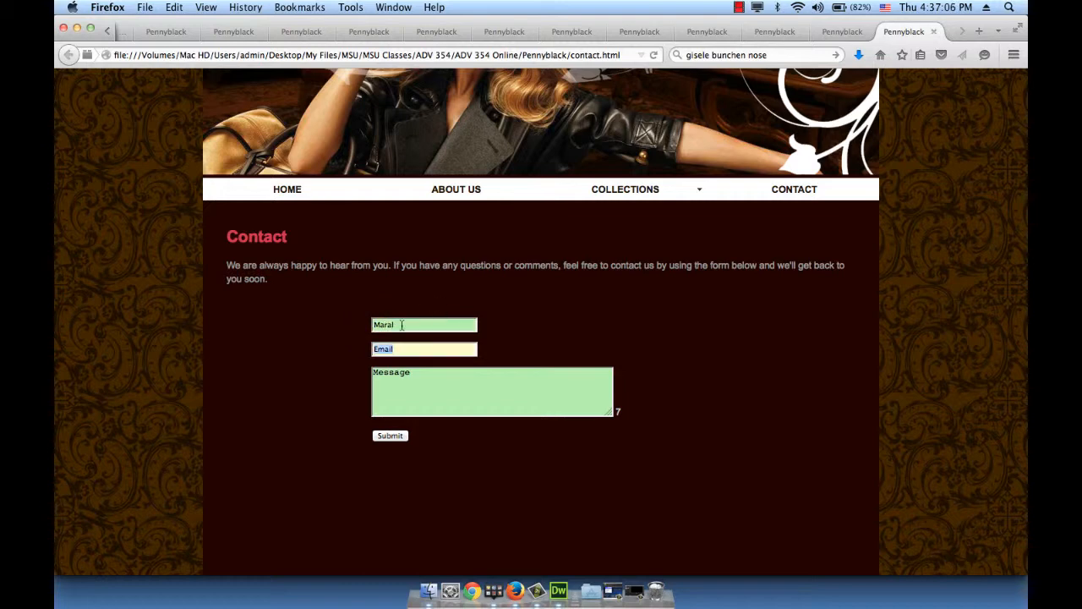
left_click_drag(402, 326, 373, 327)
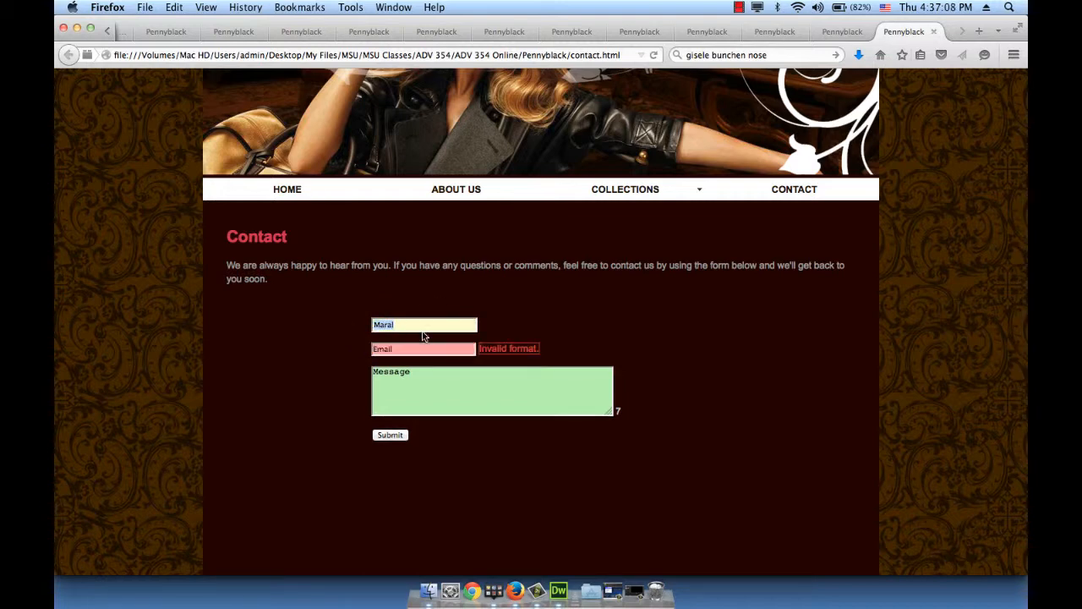
key("Tab")
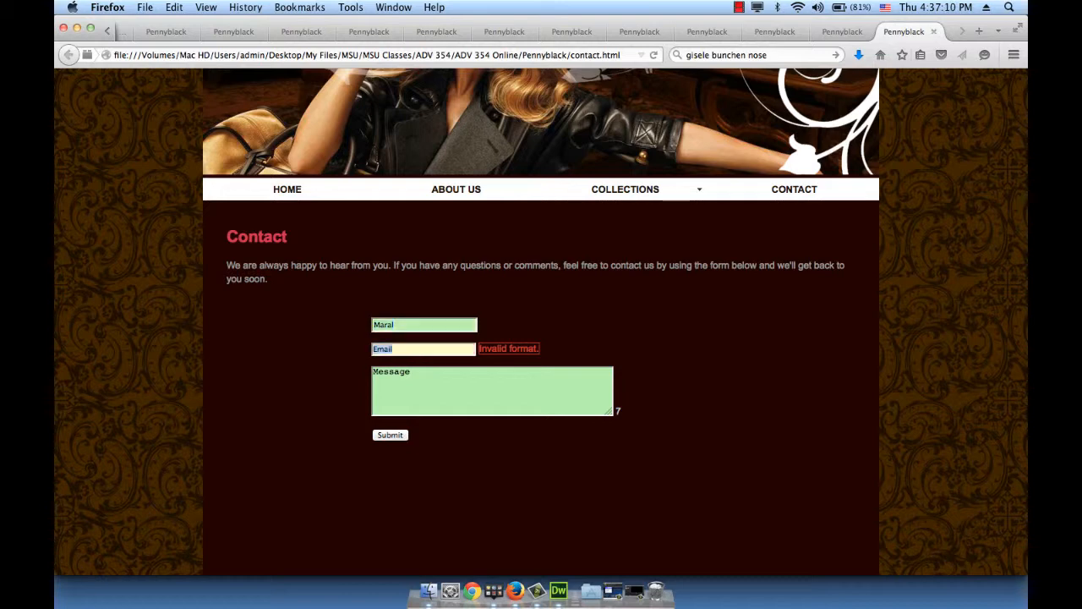
double_click(450, 325)
key("BackSpace")
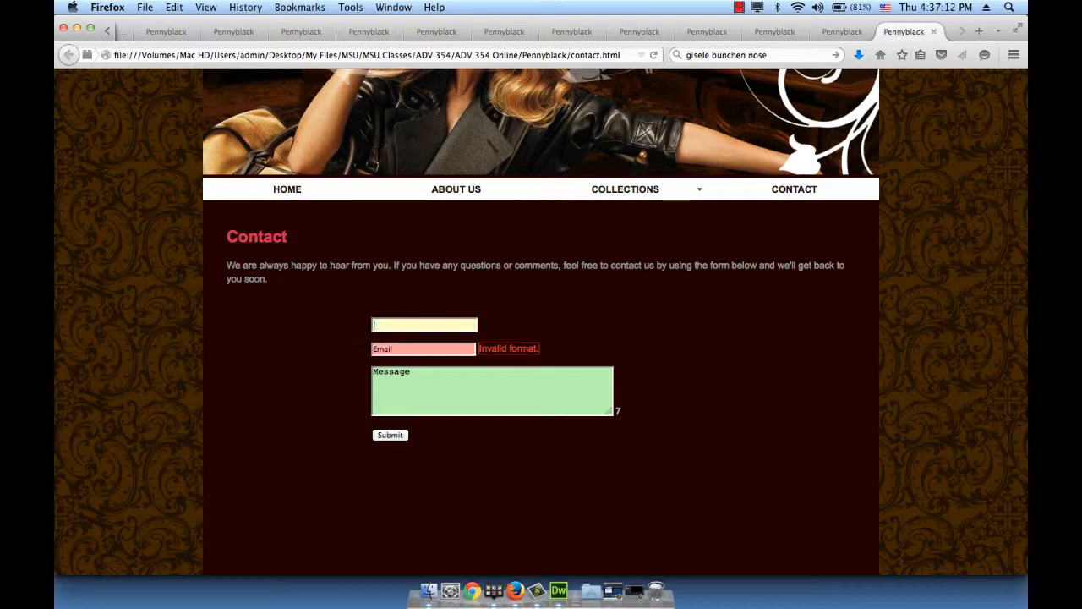
key("Tab")
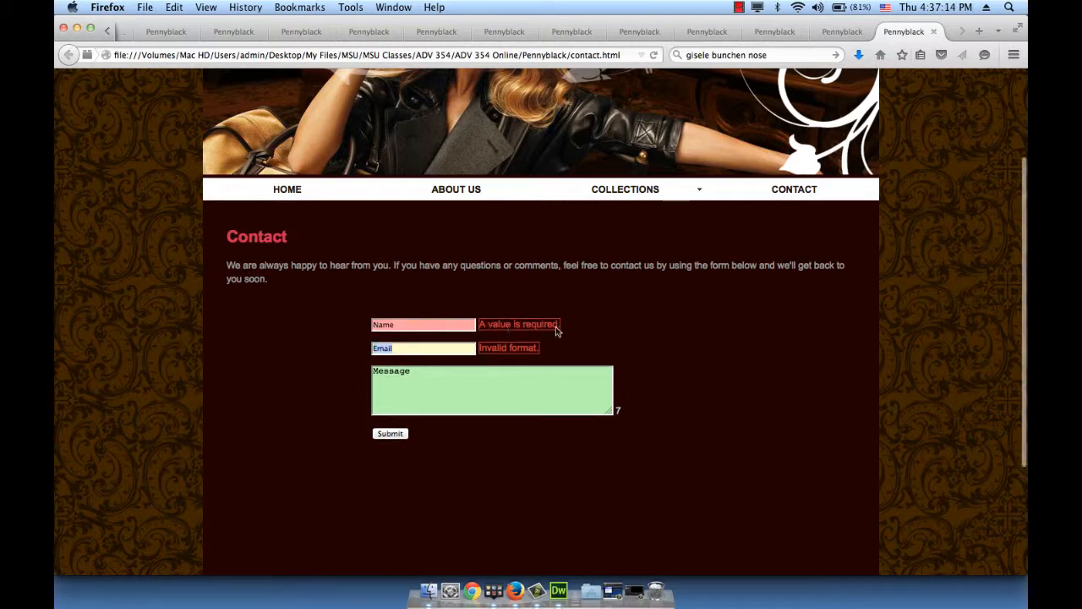
Enter the person's full name, then type invalid 'tree' in Email to trigger its error
left_click(419, 324)
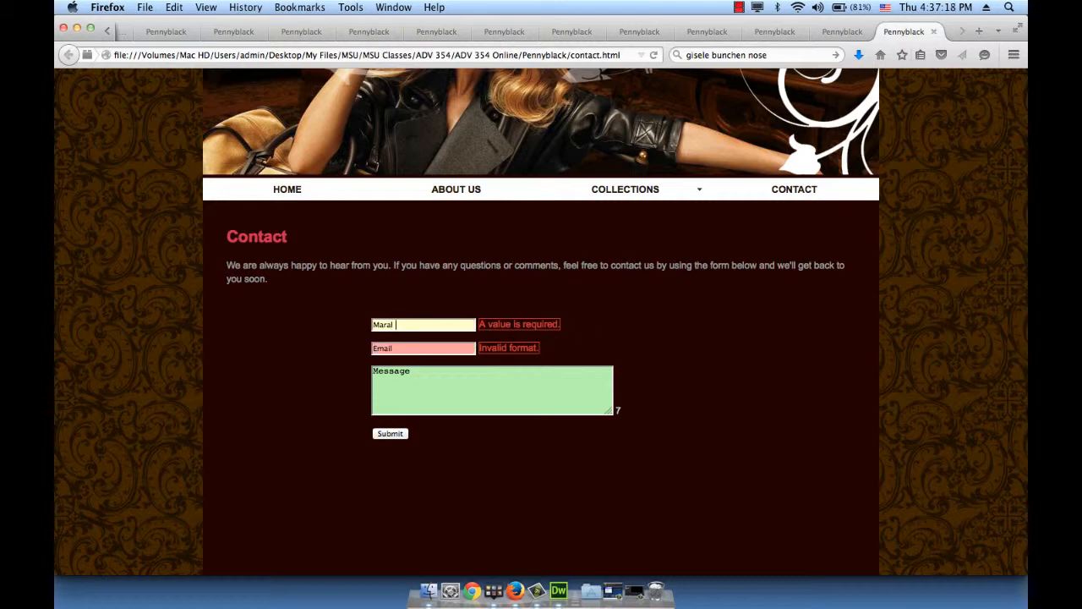
left_click(413, 349)
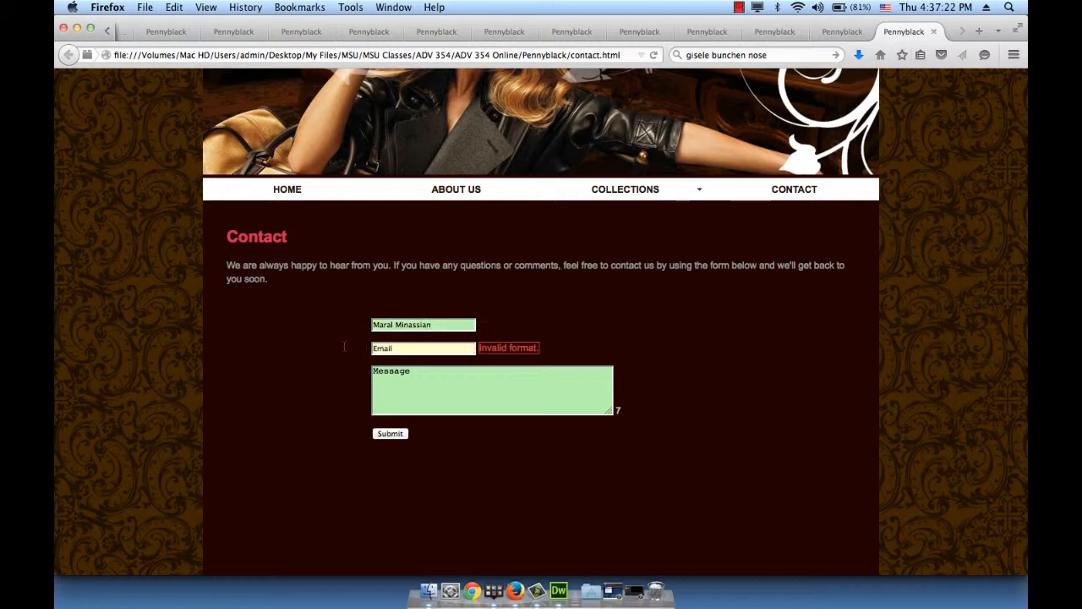
left_click_drag(402, 349, 335, 347)
type("tree")
key("Tab")
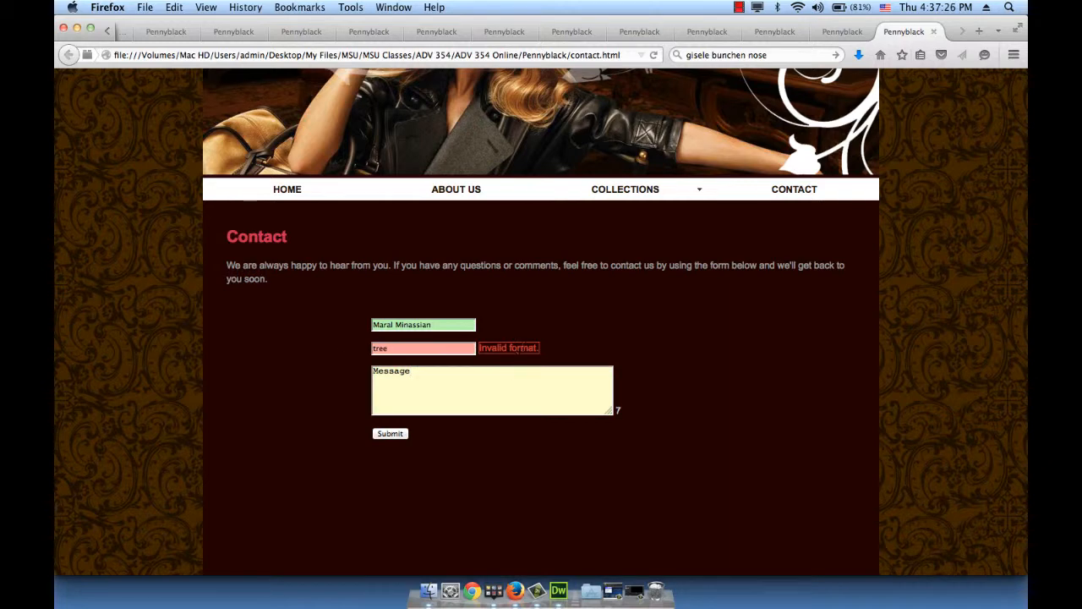
Replace the Email entry with a valid e-mail address and enter the message 'Hello!'
left_click_drag(419, 349, 349, 348)
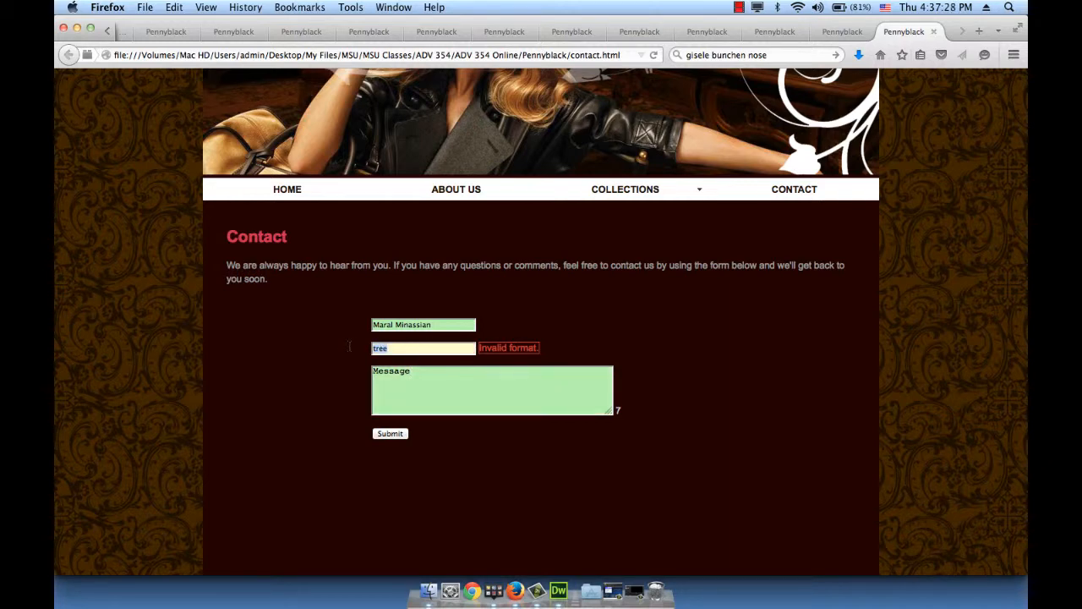
key("Tab")
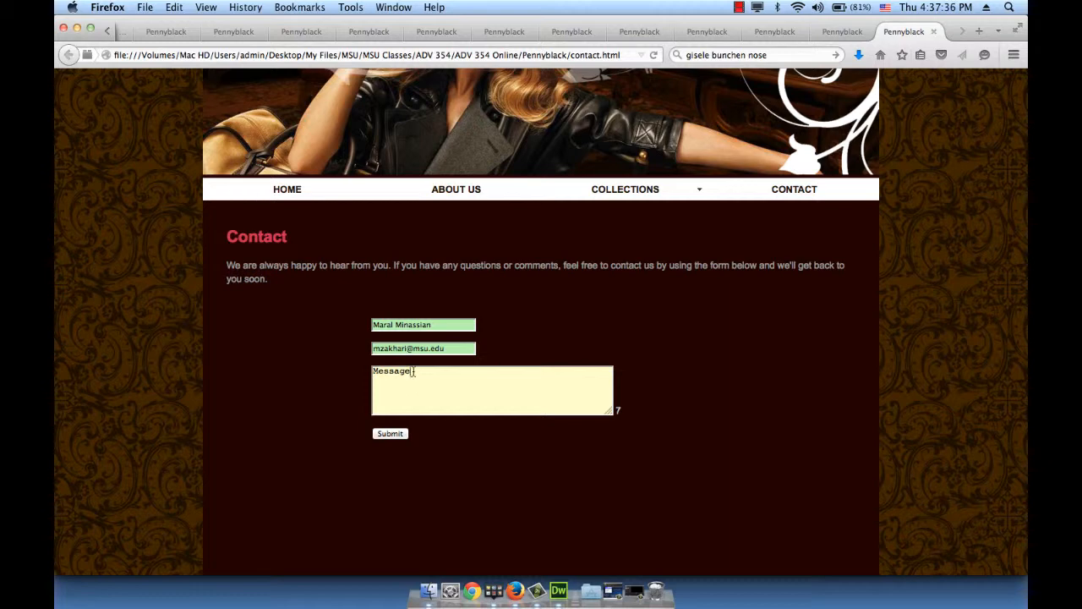
left_click_drag(414, 372, 319, 371)
type("Hello!")
key("Tab")
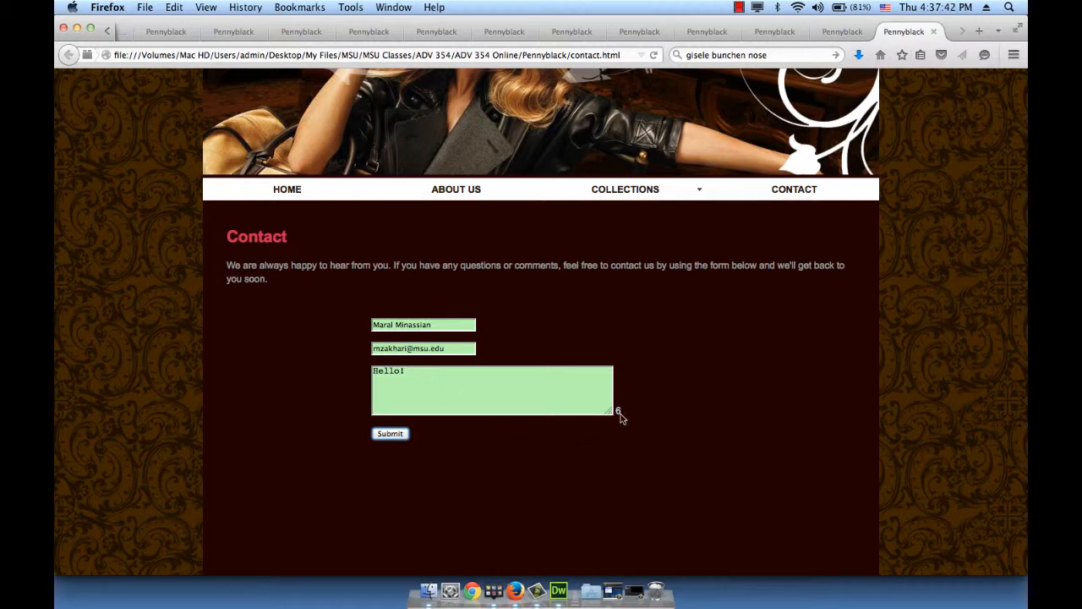